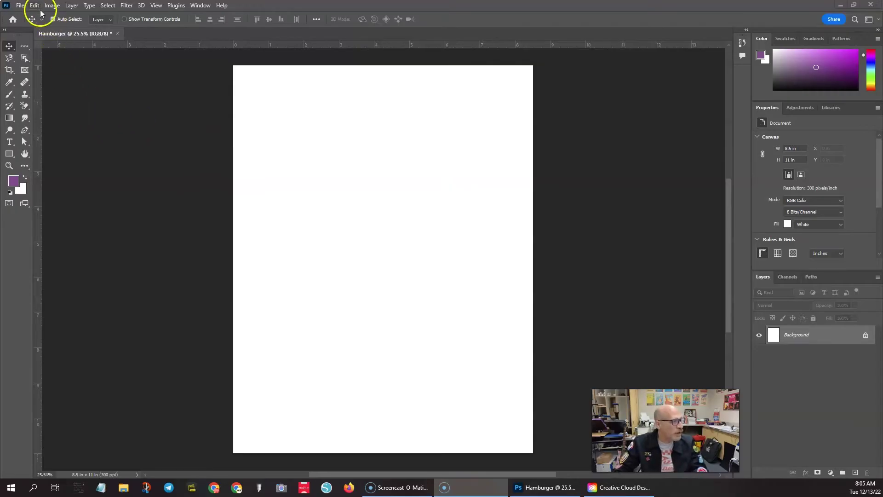
Step: Place the 7-74170_grill-delicious-burger-with-flying-ingredients-in-fort image as an embedded object, accepting it in Camera Raw with temperature +38
click(21, 7)
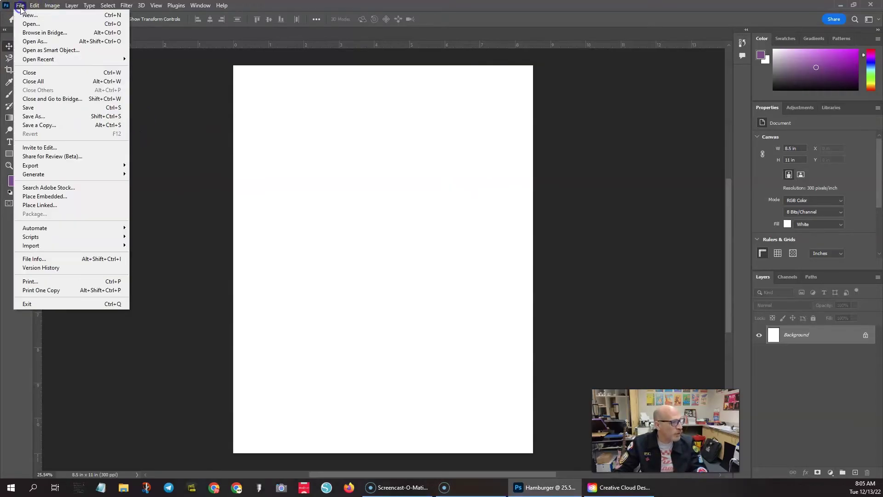
click(72, 197)
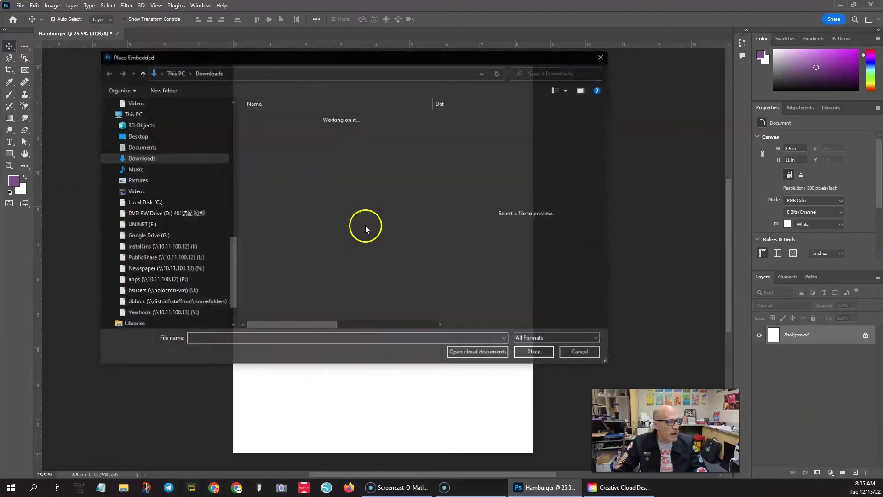
click(271, 131)
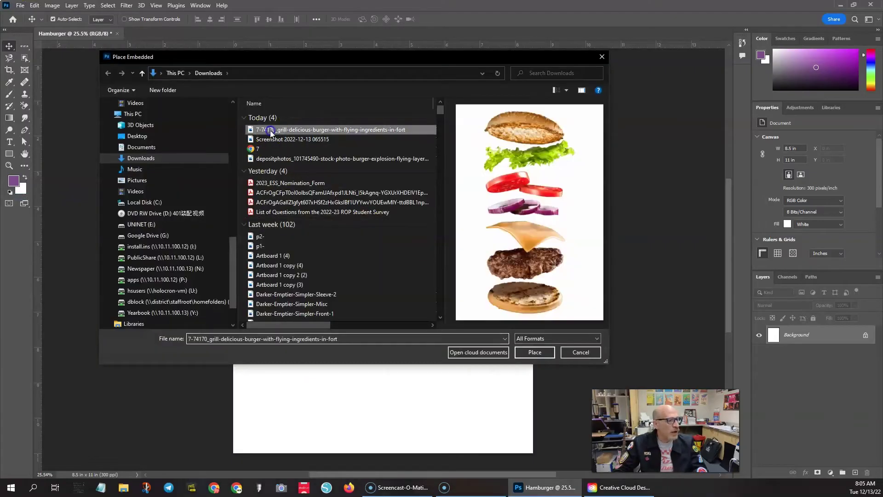
click(534, 352)
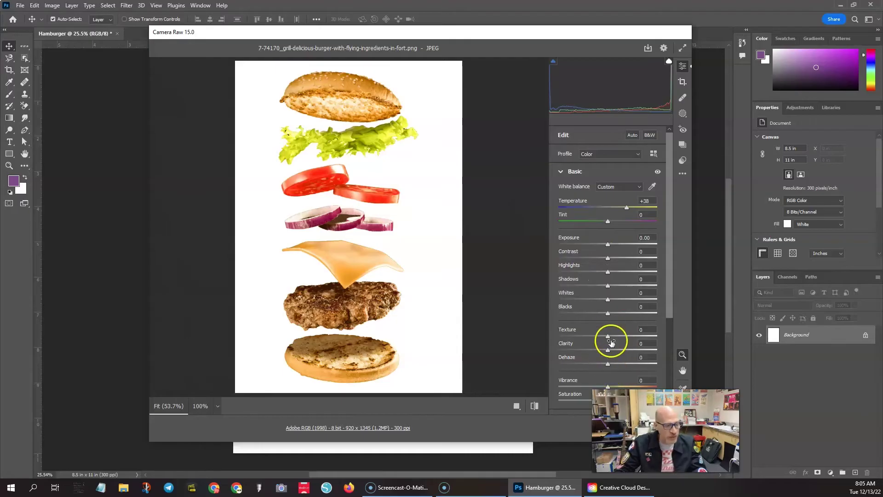
scroll(616, 335, down, 3)
scroll(618, 339, up, 3)
drag(644, 414, 750, 412)
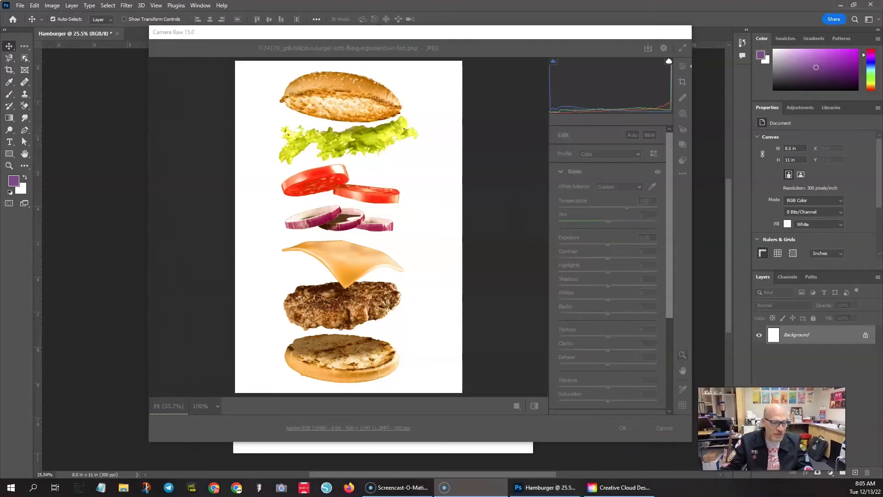
click(622, 427)
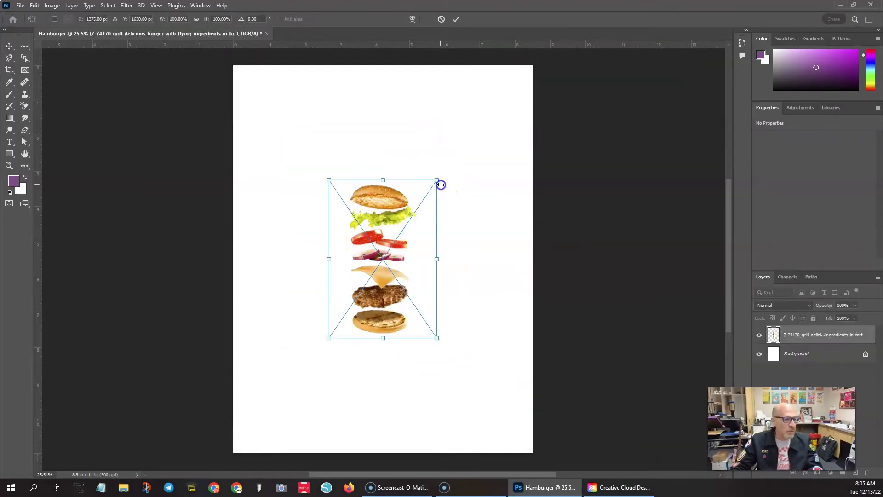
Step: Enlarge the placed burger image to about 7.08 × 10.59 in to fill the page and shift it slightly up and right
drag(437, 180, 496, 88)
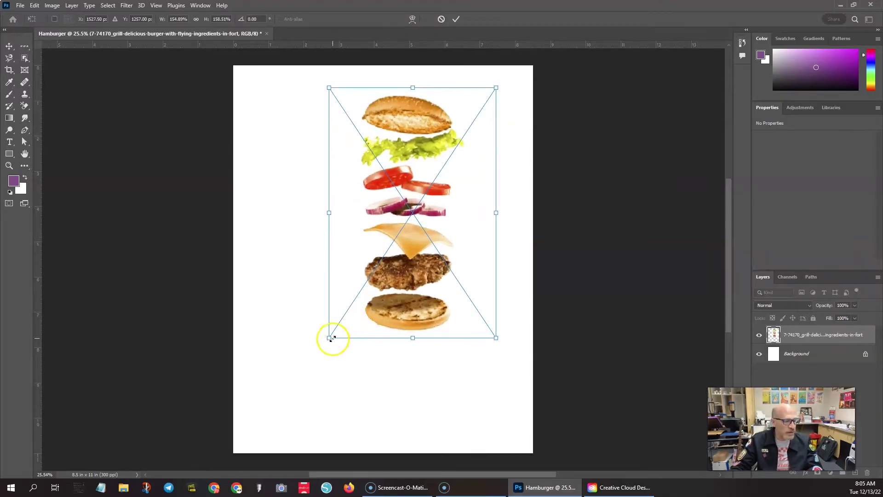
drag(331, 339, 256, 450)
key(Return)
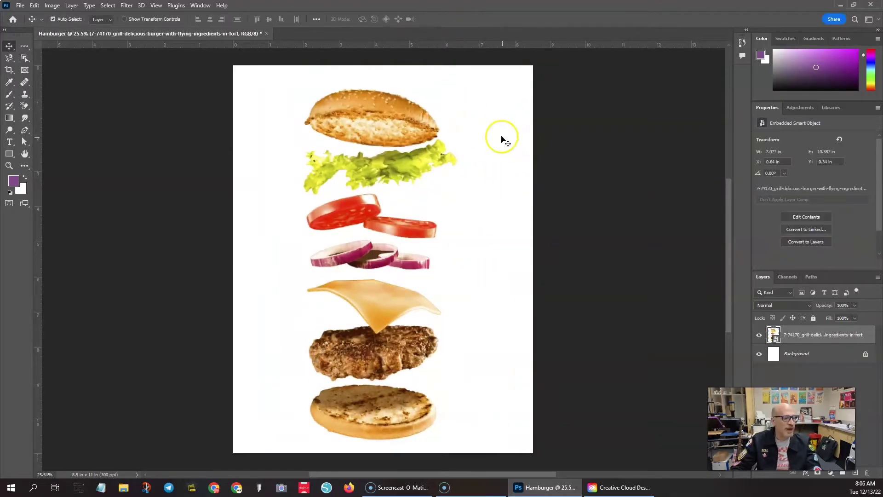
mouse_move(391, 249)
mouse_down()
mouse_move(404, 230)
mouse_move(389, 247)
mouse_move(625, 230)
mouse_move(495, 274)
mouse_move(281, 151)
mouse_move(361, 318)
mouse_move(486, 62)
mouse_move(550, 326)
mouse_move(659, 266)
mouse_move(420, 256)
mouse_move(402, 240)
mouse_up()
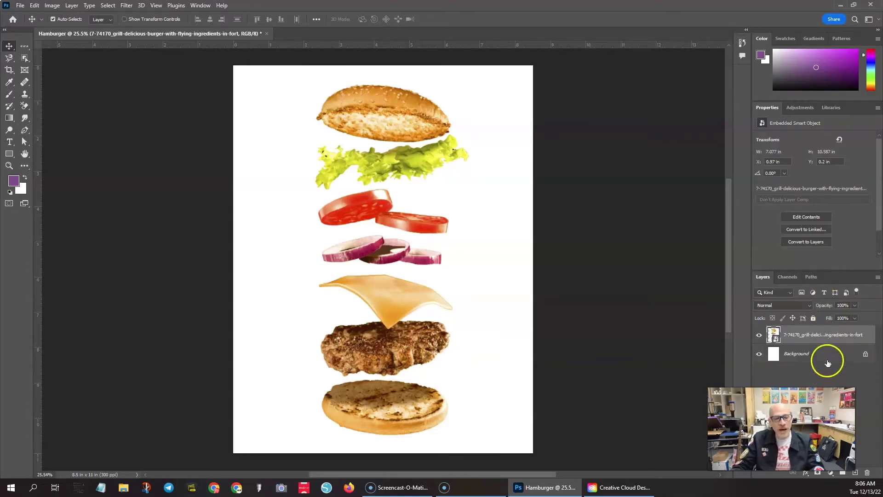
double_click(782, 336)
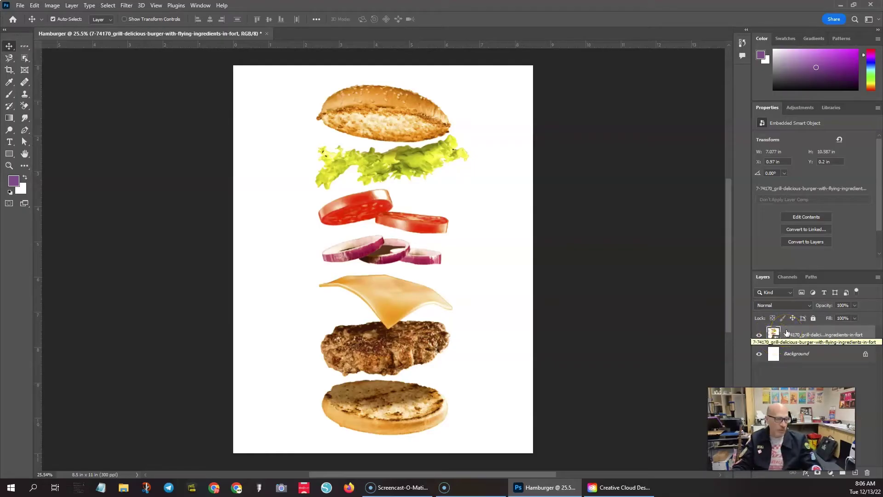
click(744, 332)
click(396, 204)
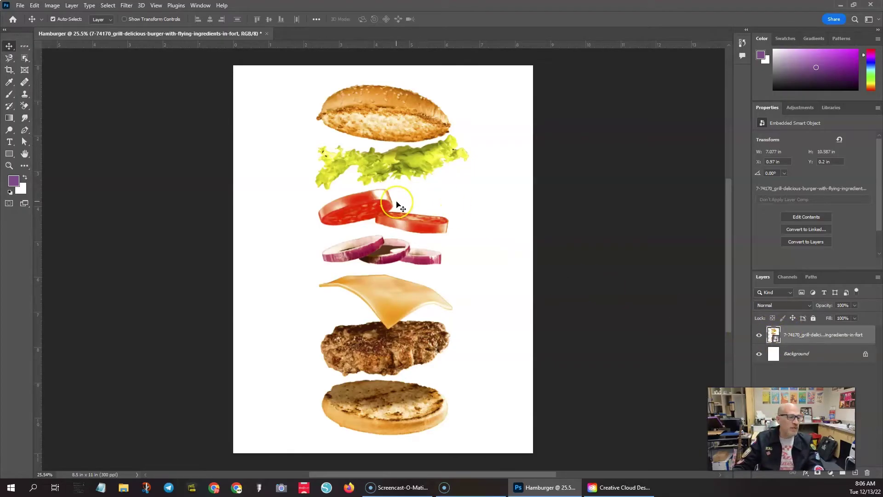
click(393, 206)
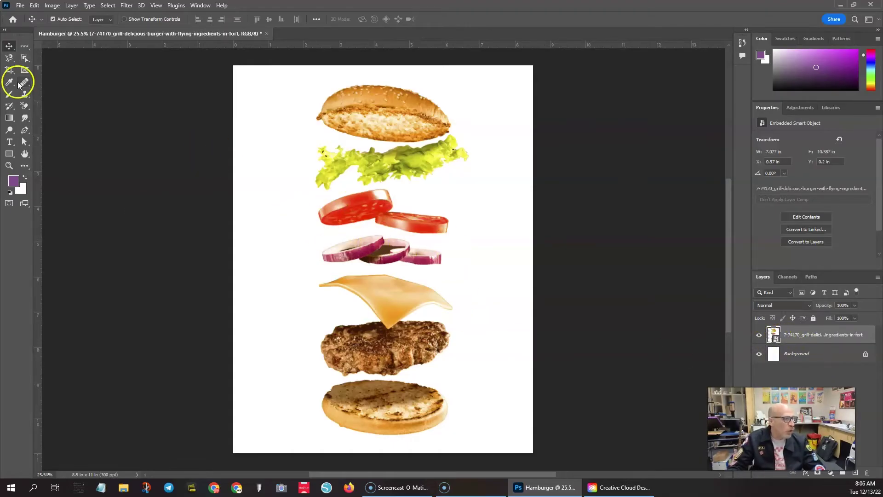
Step: Apply a Gaussian Blur with a radius of 52.4 pixels to the burger smart object
click(125, 5)
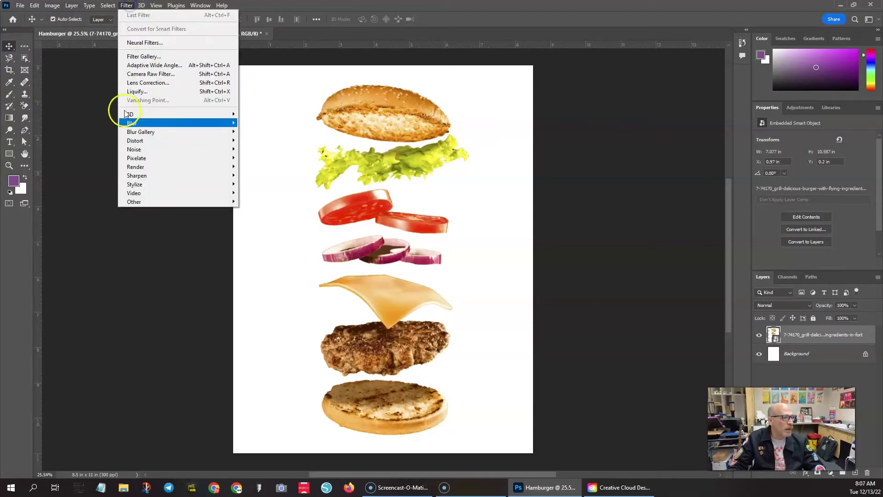
mouse_move(133, 123)
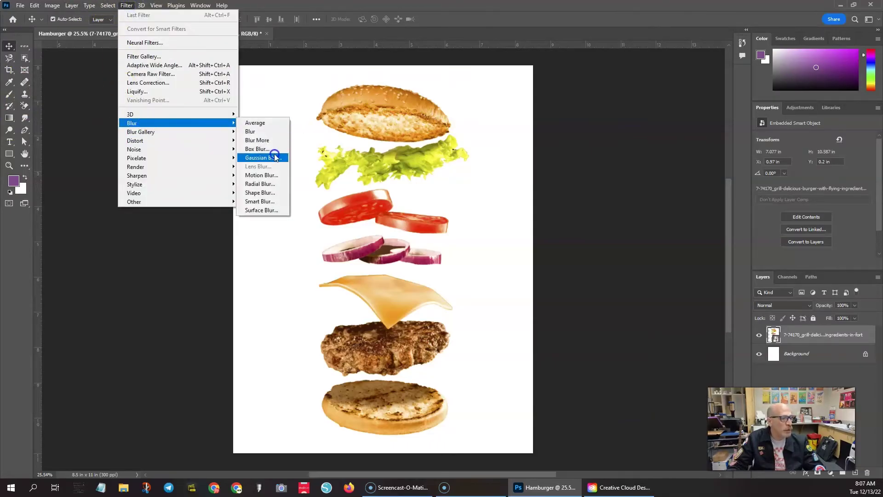
click(275, 157)
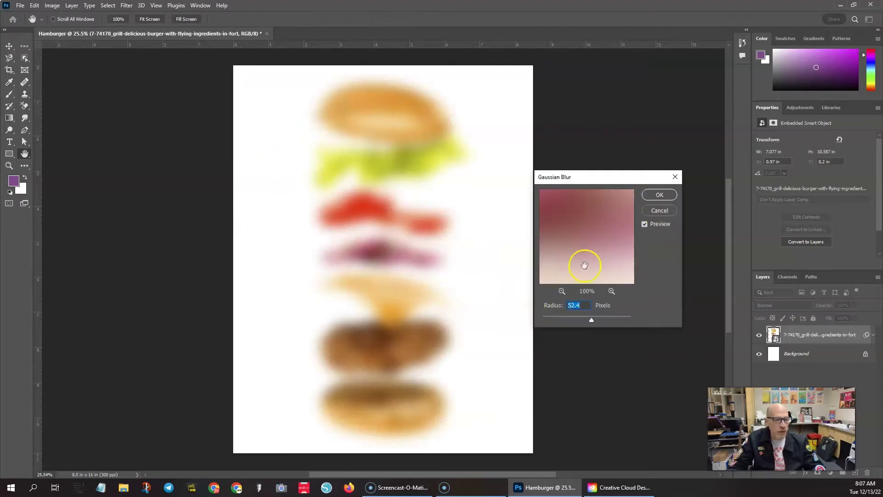
click(653, 196)
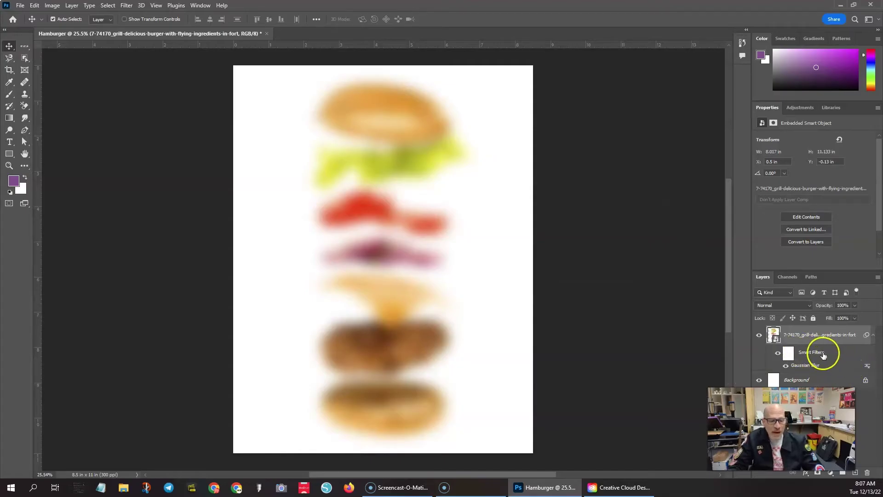
Step: Switch the Gaussian Blur smart filter off and on, and delete the smart filters from the burger layer
click(786, 365)
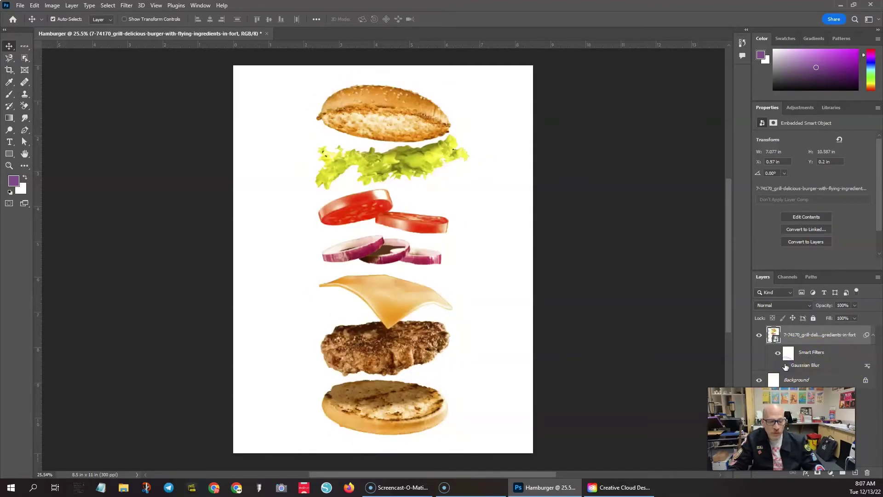
click(785, 365)
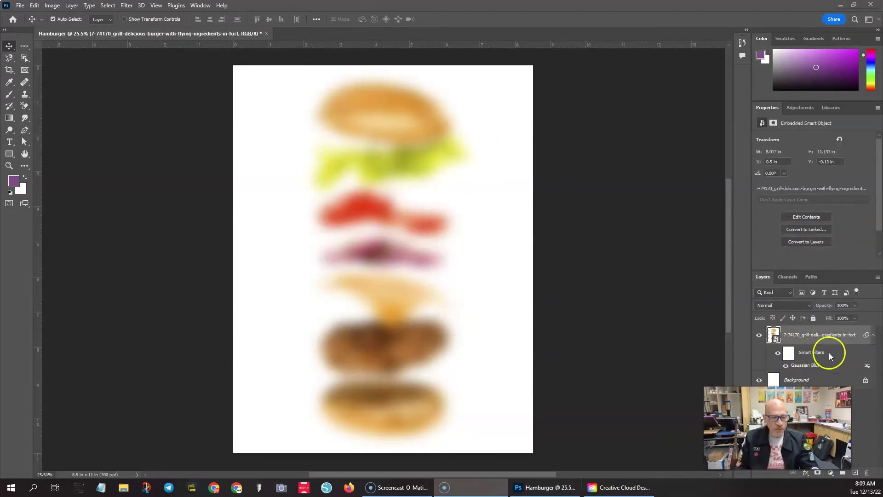
drag(831, 352, 869, 473)
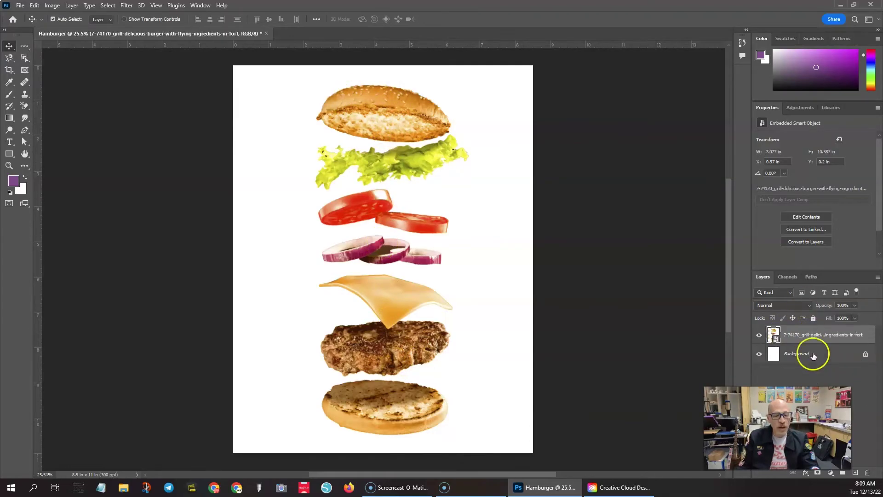
Step: Draw a loose freehand selection around the top bun with the Lasso tool
click(9, 58)
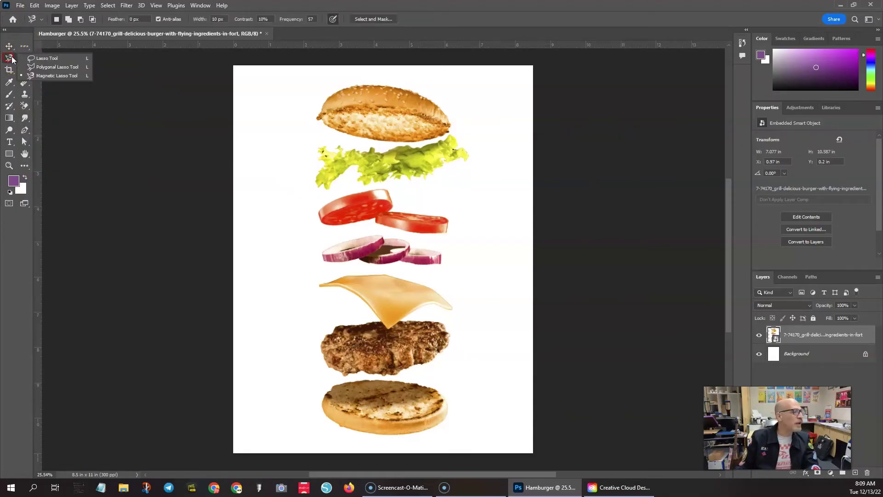
click(45, 61)
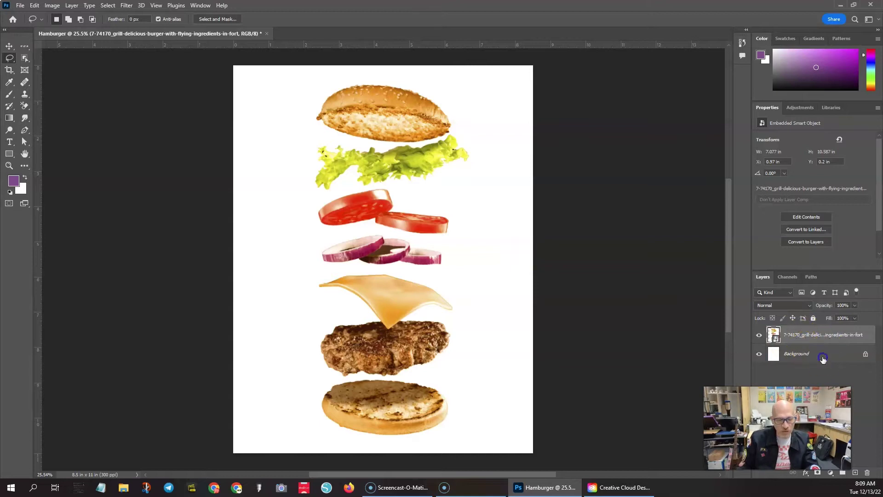
click(823, 360)
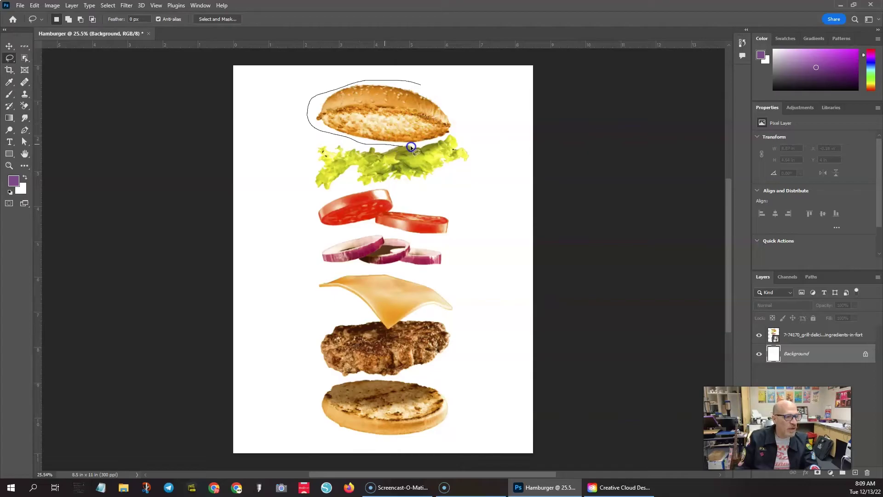
drag(461, 119, 444, 91)
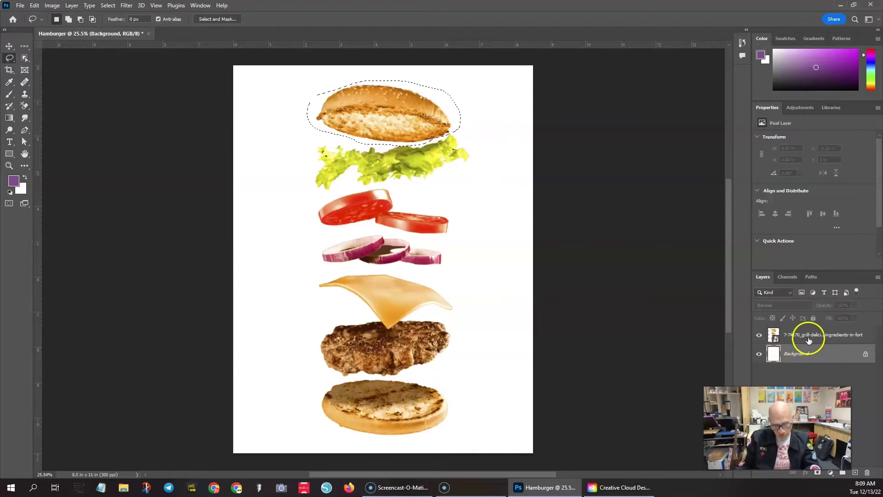
Step: Copy the selected top bun from the burger layer to a new layer and hide the burger and Background layers
click(808, 339)
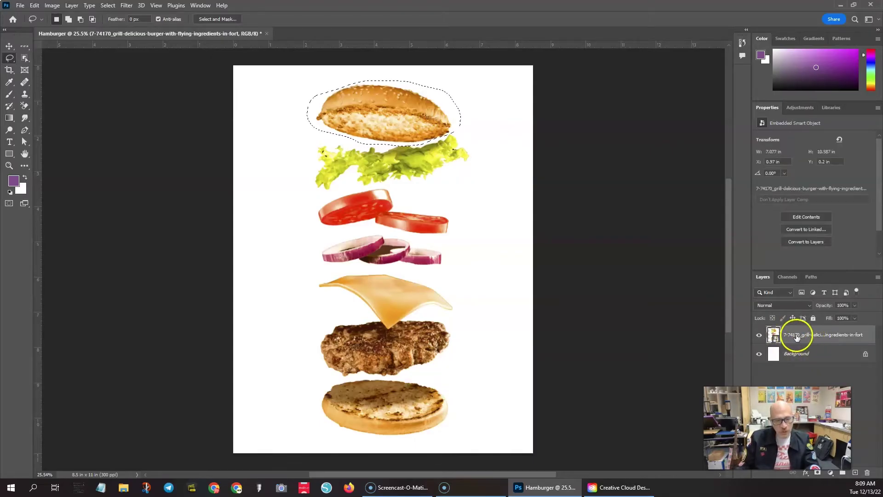
right_click(388, 106)
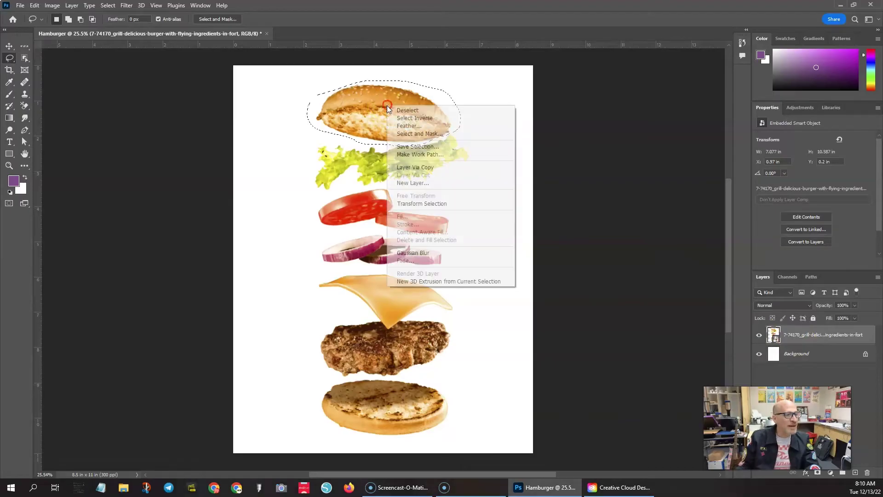
click(417, 168)
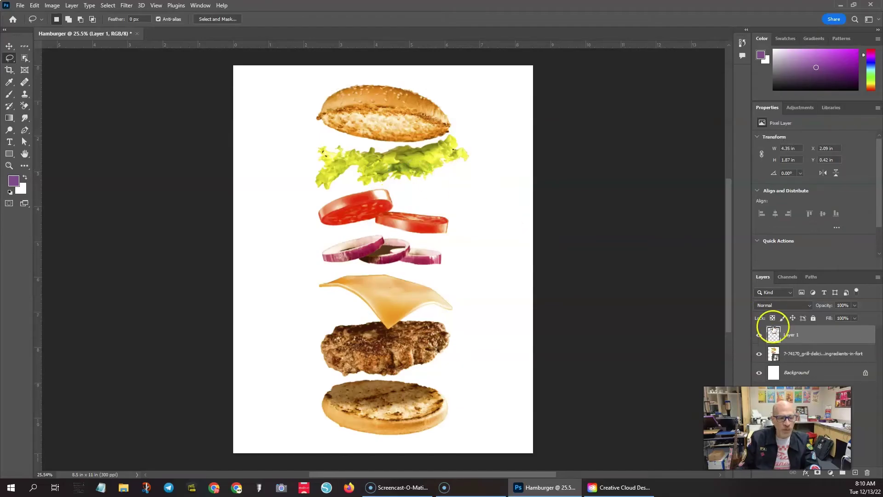
click(759, 354)
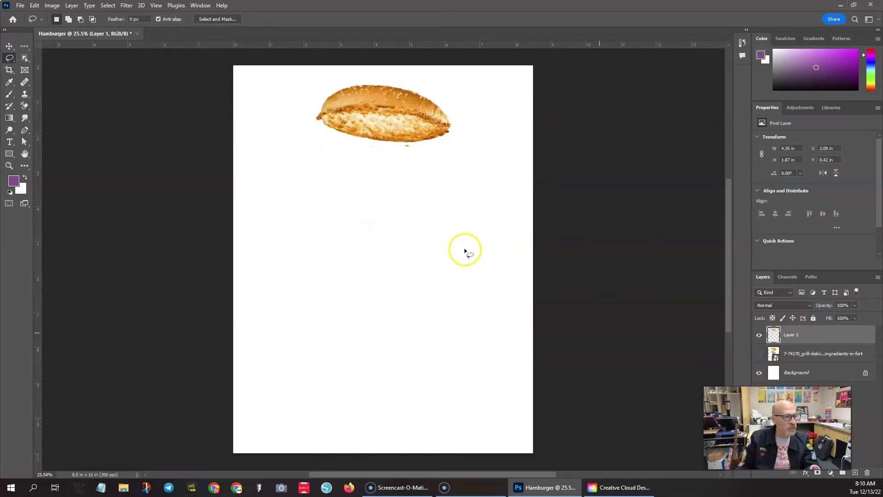
click(758, 373)
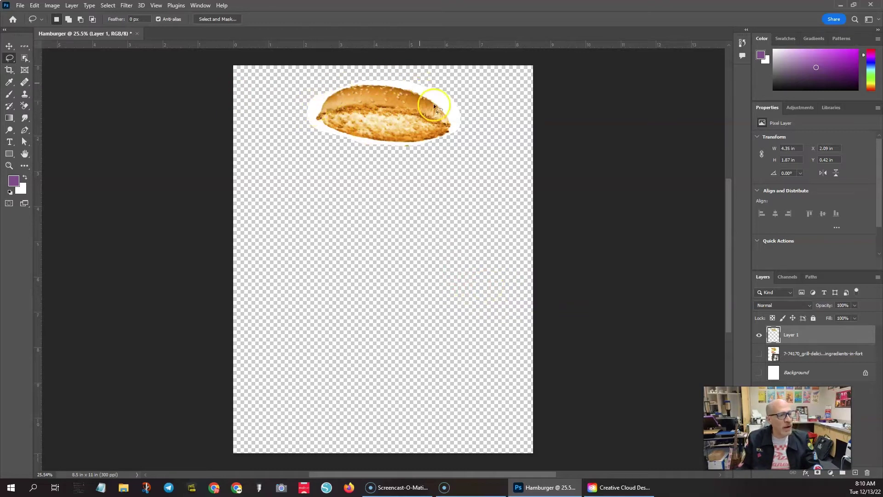
Step: Select the top bun on Layer 1 with the Object Selection tool and mask out its white surroundings with a layer mask
click(24, 57)
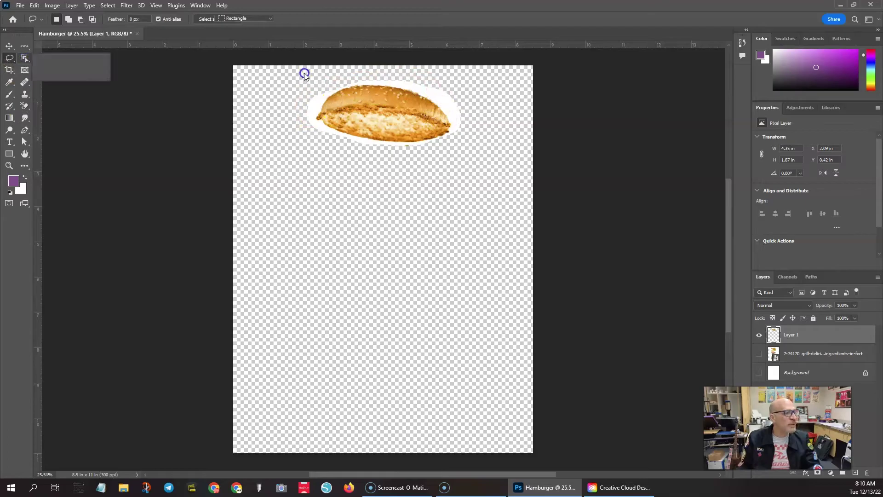
click(813, 335)
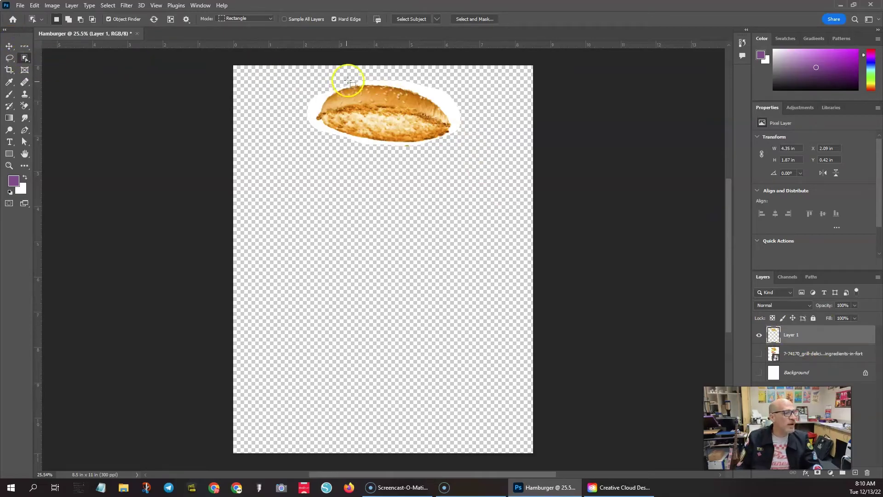
mouse_move(308, 73)
mouse_down()
mouse_move(499, 159)
mouse_move(449, 143)
mouse_up()
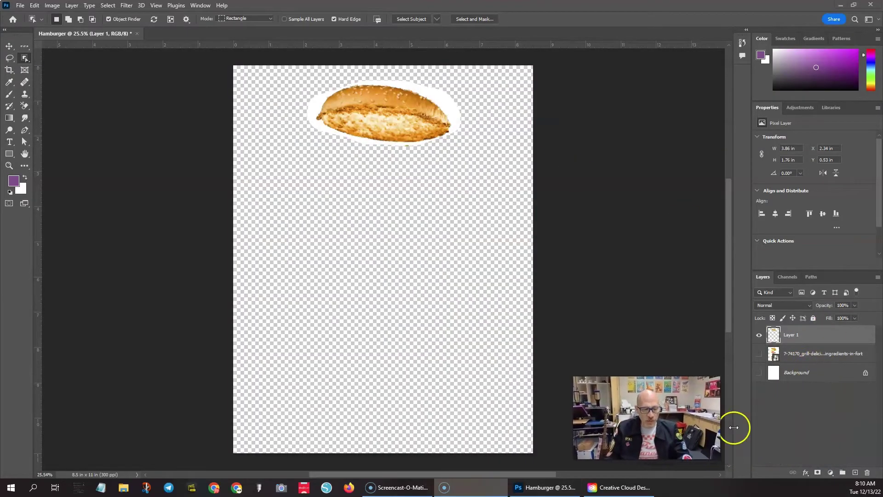
click(818, 473)
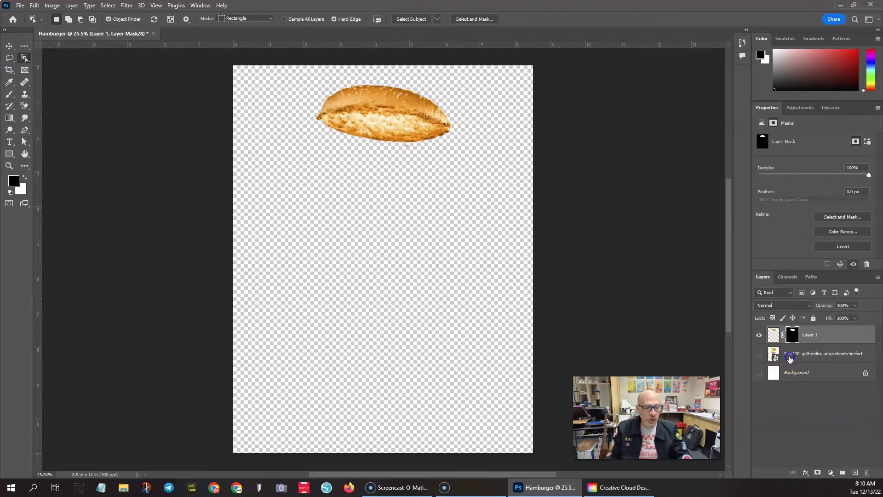
Step: Make the burger image layer active and the only visible layer, hiding the top bun on Layer 1
click(778, 354)
click(759, 353)
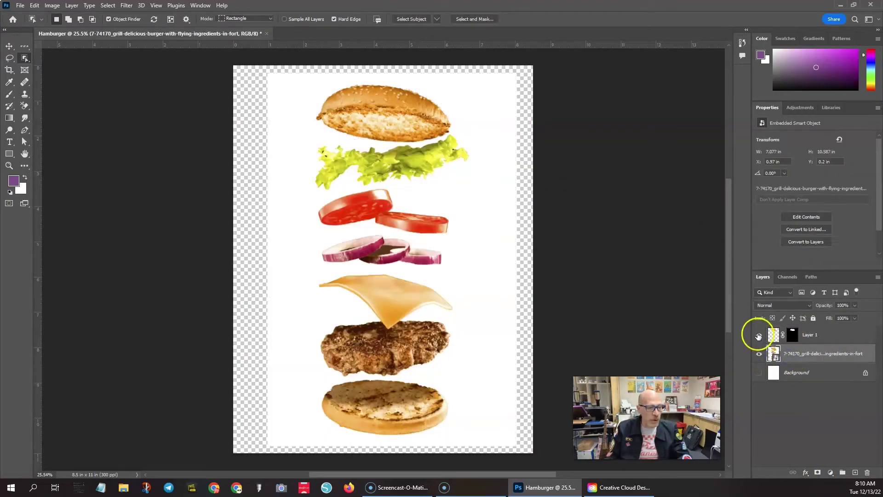
alt+click(760, 337)
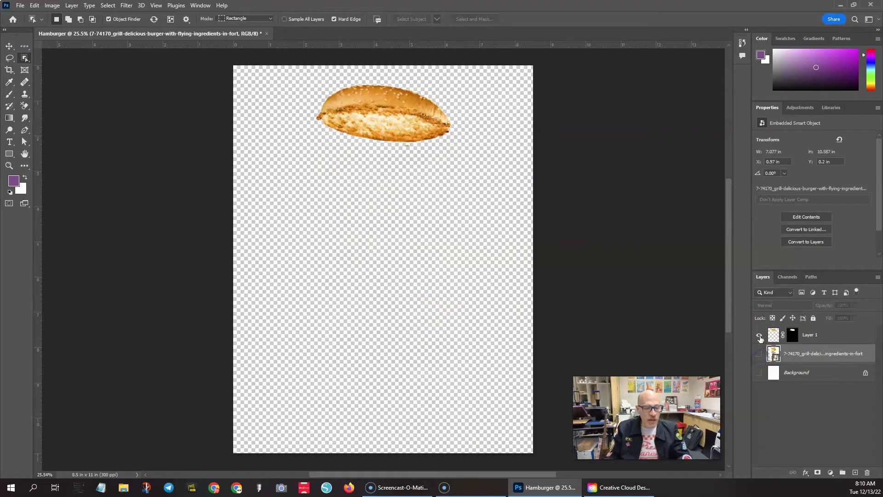
click(760, 337)
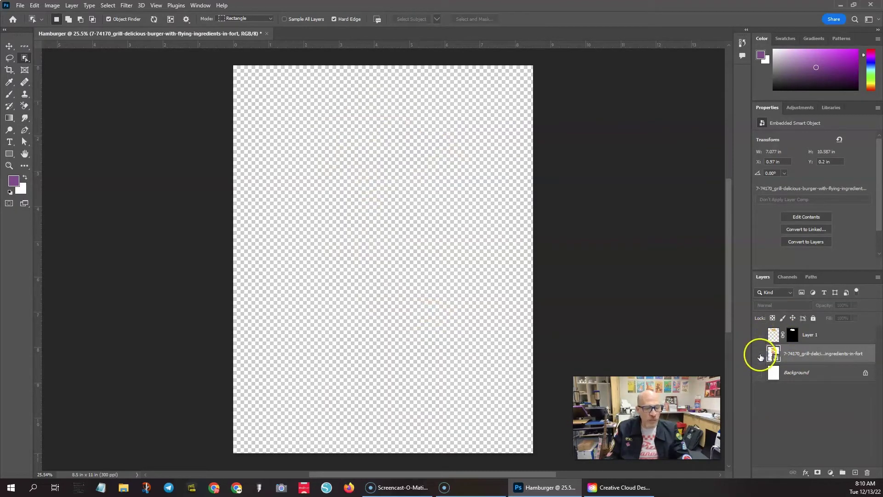
click(760, 354)
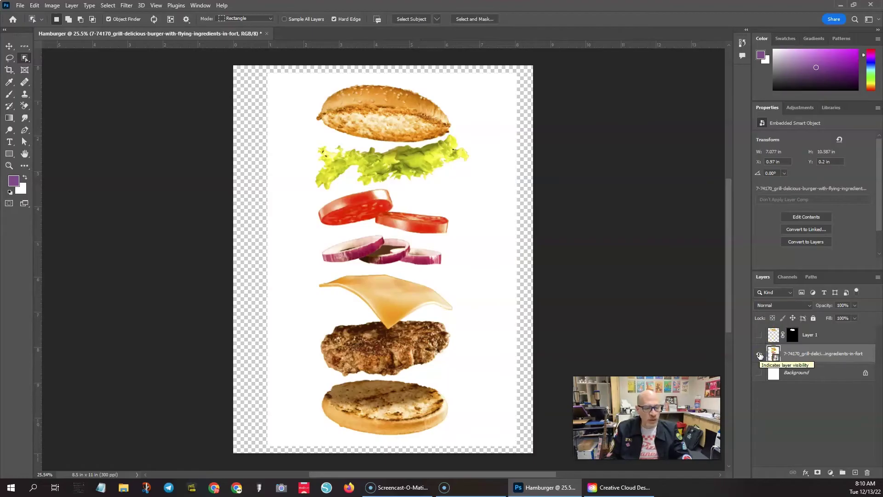
Step: Select the lettuce with the Object Selection tool and copy it from the burger image to a new layer
click(332, 140)
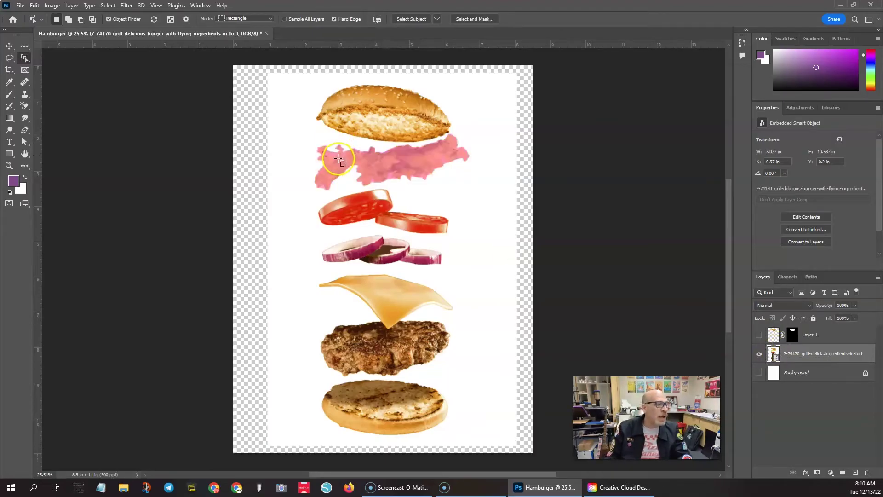
drag(303, 125, 474, 191)
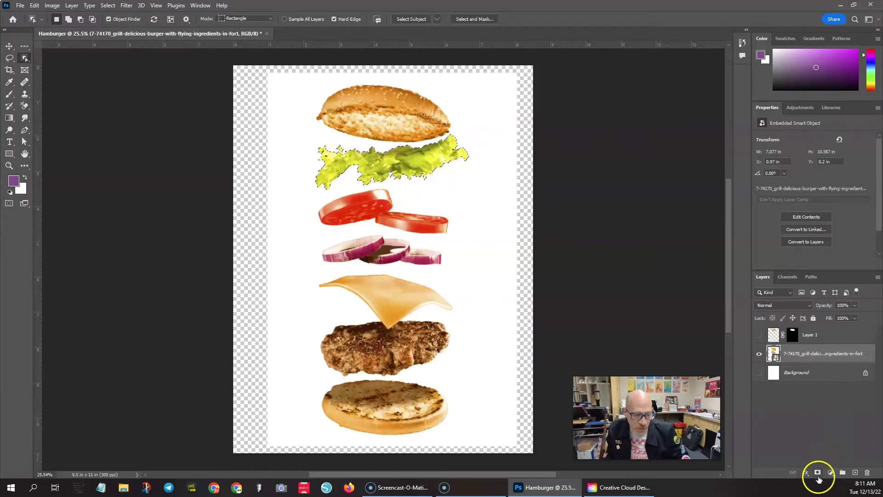
right_click(405, 161)
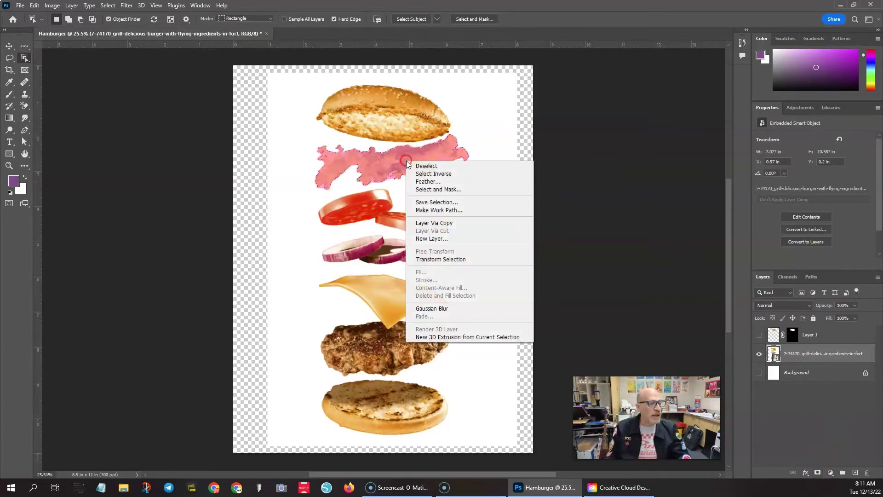
click(445, 224)
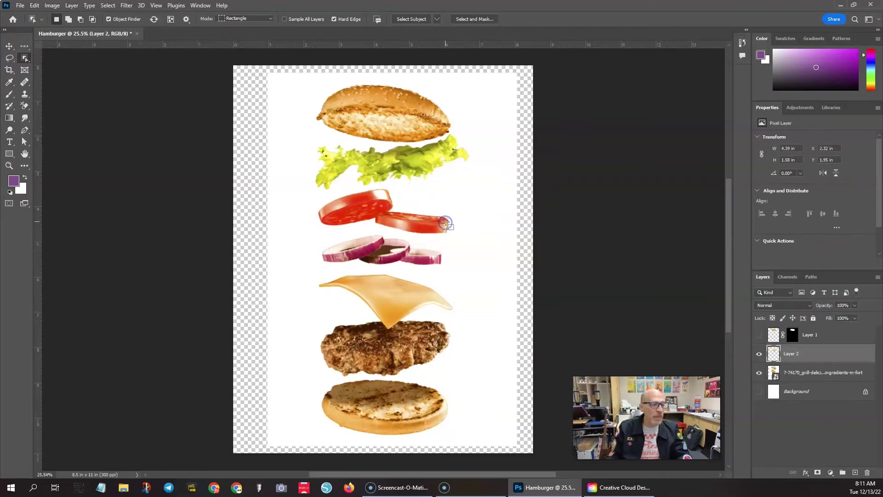
Step: Check the lettuce copy on its own and leave only the burger image layer visible
click(760, 373)
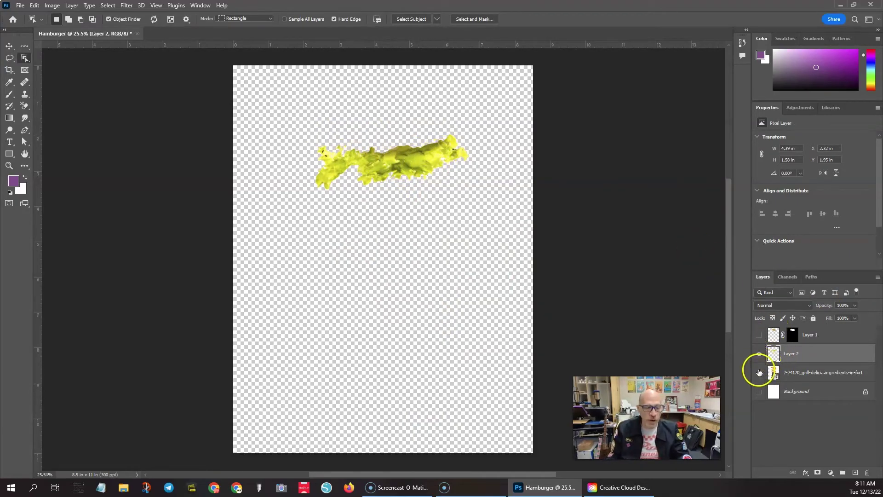
click(759, 354)
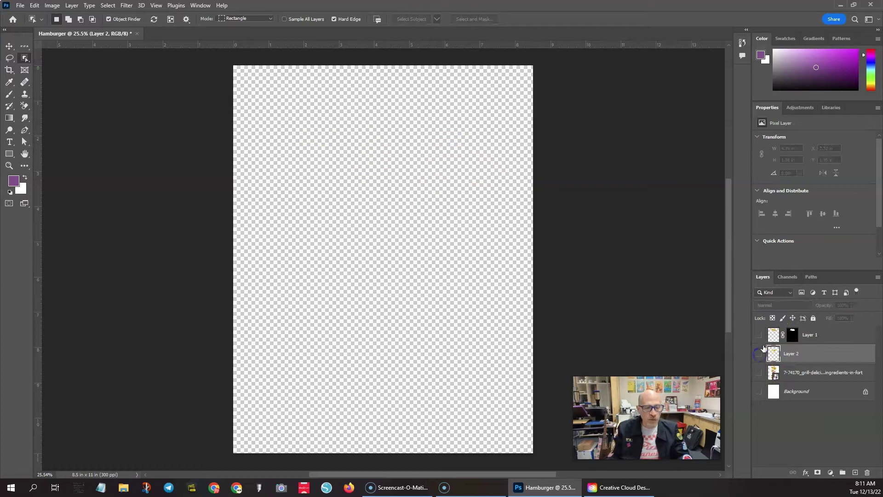
click(759, 372)
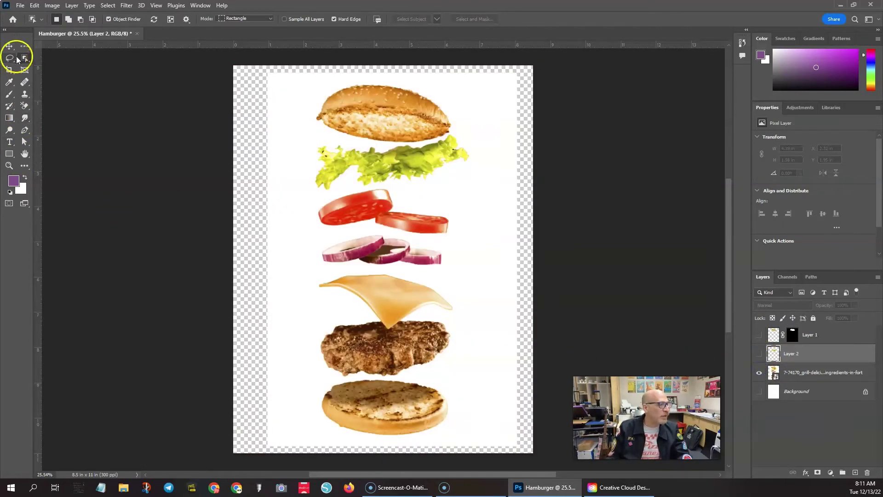
Step: Switch to the Quick Selection tool and try to select the tomato slices with the lettuce layer still active
right_click(22, 61)
click(52, 70)
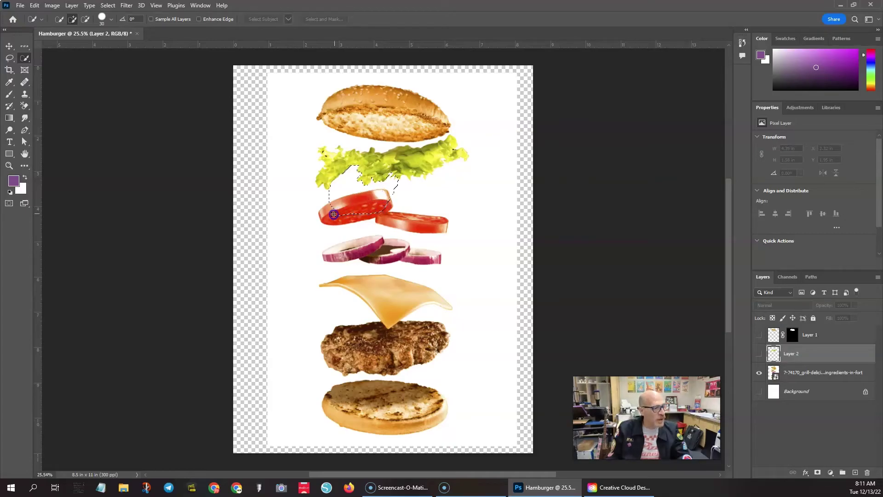
mouse_move(332, 214)
mouse_down()
mouse_move(480, 243)
mouse_move(416, 214)
mouse_move(317, 191)
mouse_move(322, 172)
mouse_move(352, 198)
mouse_up()
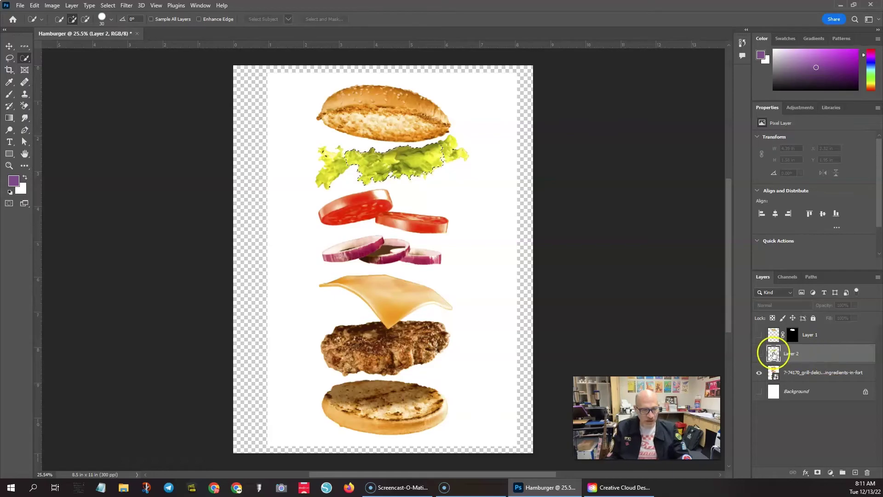
Step: Rename Layer 2 to "lettuce" and Layer 1 to "top bun"
double_click(792, 354)
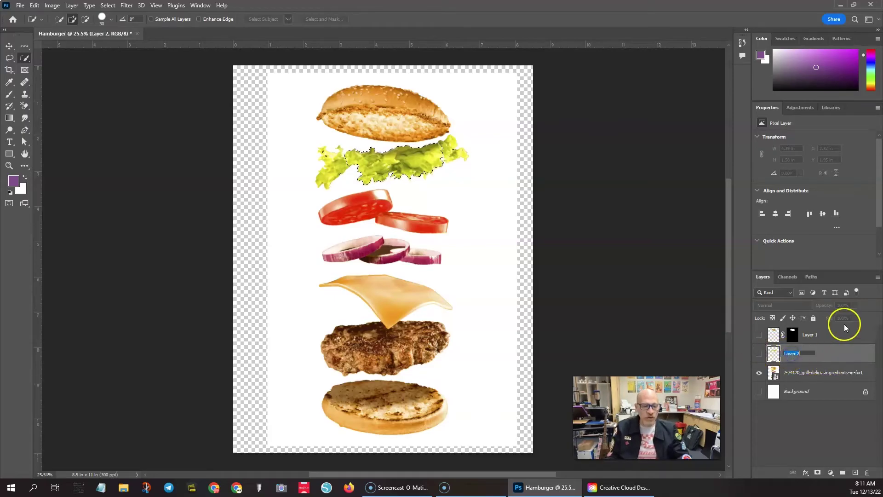
text(lettuce)
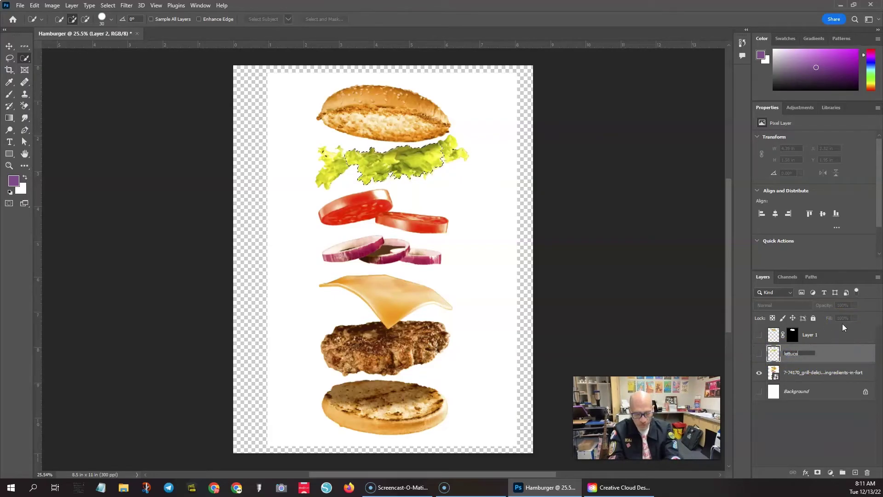
key(Return)
double_click(810, 336)
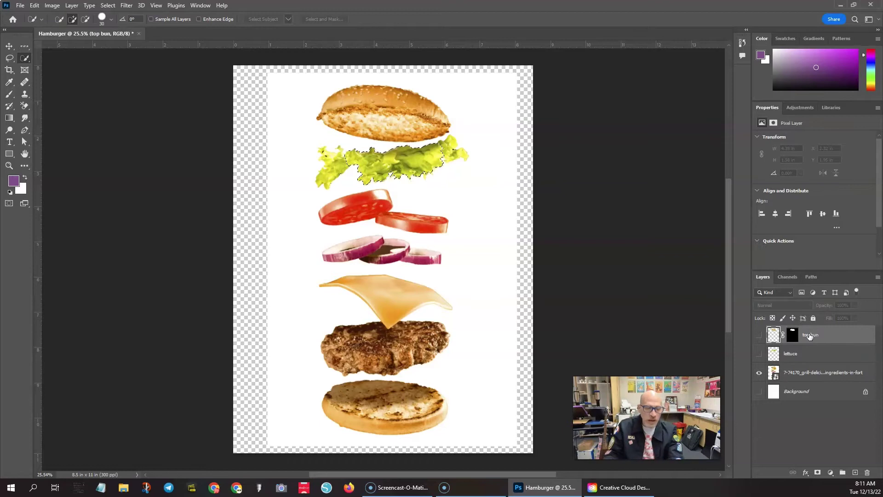
Step: Select both tomato slices on the burger image layer with Quick Selection and copy them to a new layer
click(802, 373)
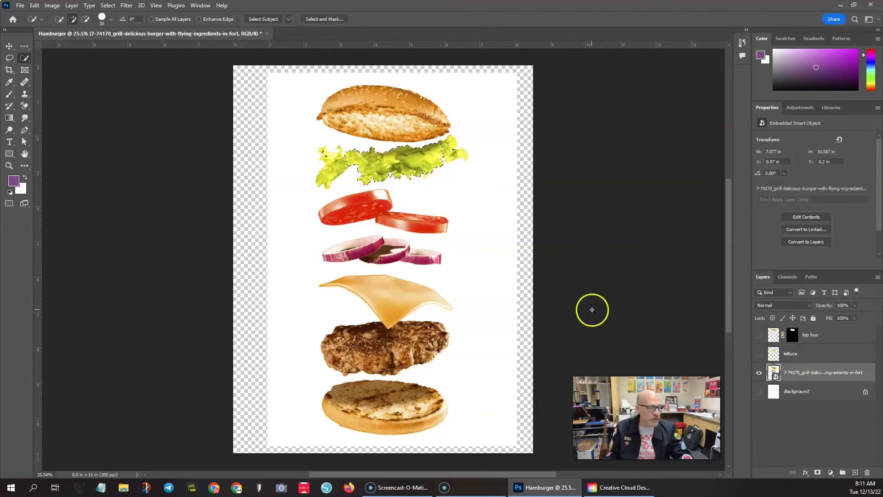
drag(323, 213, 351, 204)
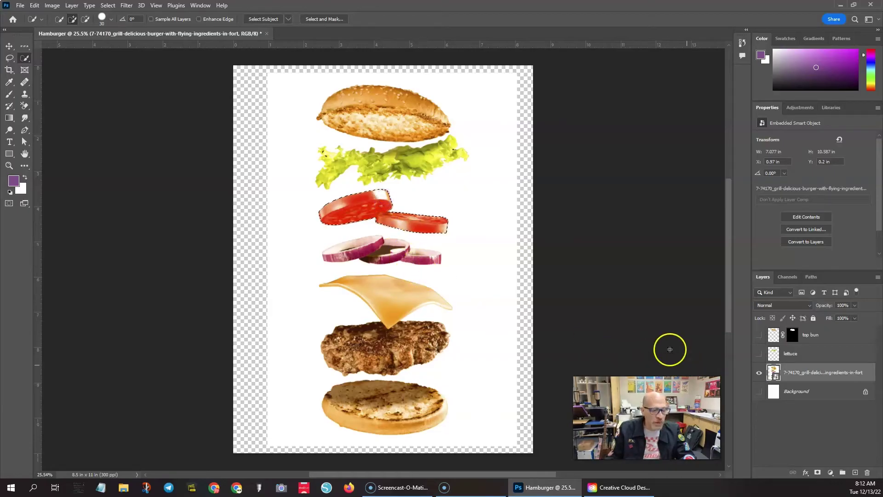
right_click(360, 209)
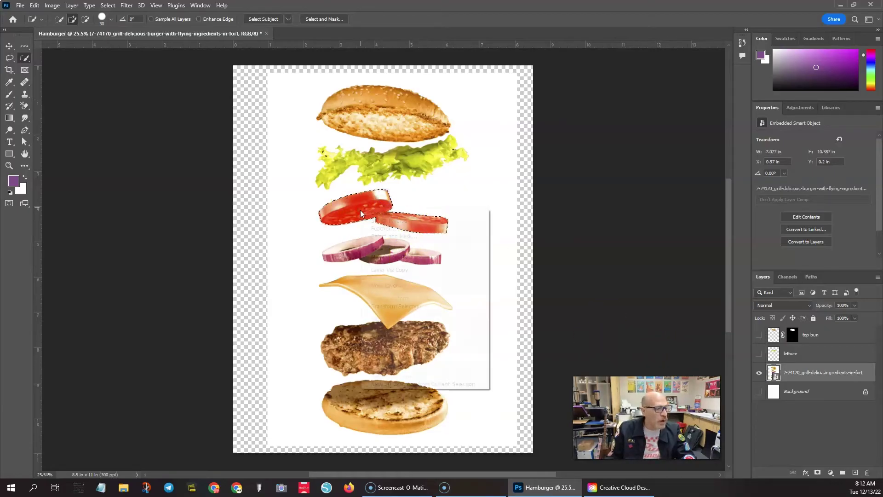
click(389, 269)
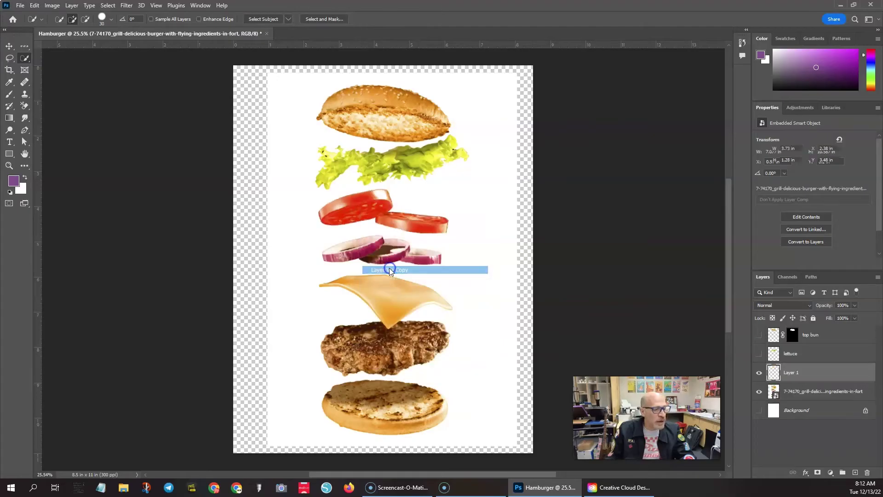
Step: Check the tomato copy on its own and leave only the burger image layer visible
click(758, 394)
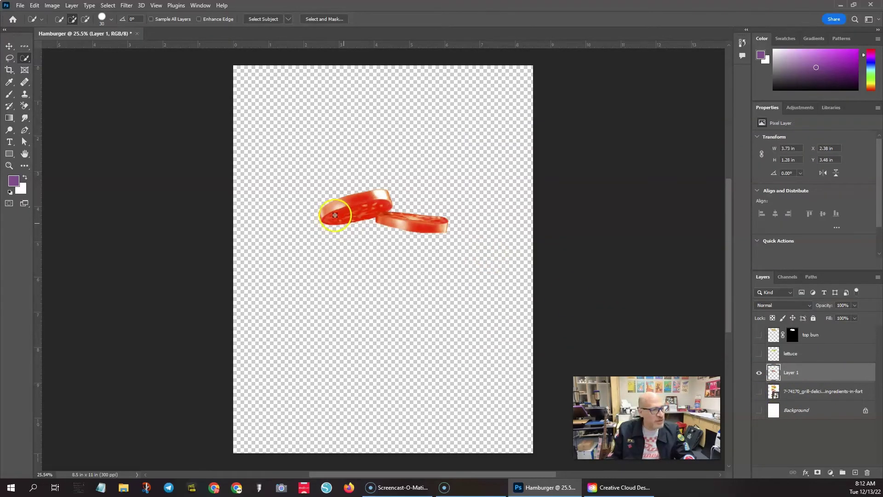
click(759, 372)
click(760, 373)
click(759, 390)
click(759, 373)
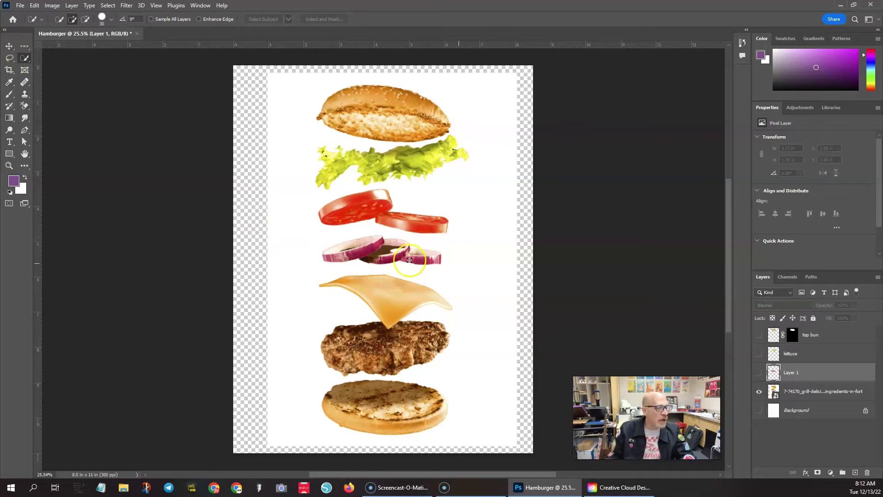
Step: Select the onion rings on the burger image layer, copy them to a new layer and hide that copy
click(801, 391)
drag(429, 253, 414, 256)
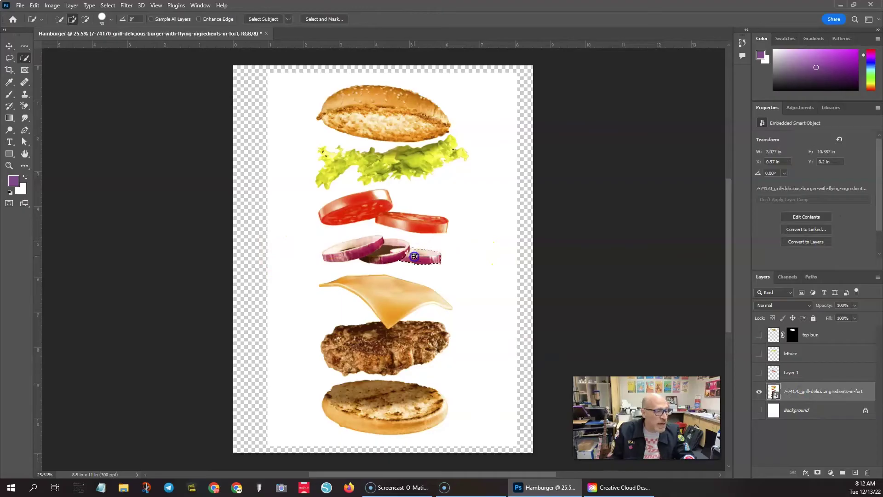
right_click(390, 244)
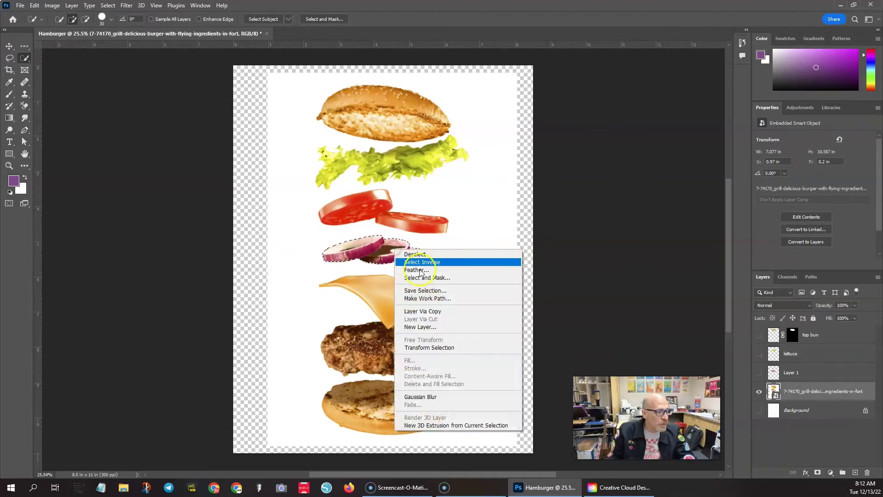
click(451, 309)
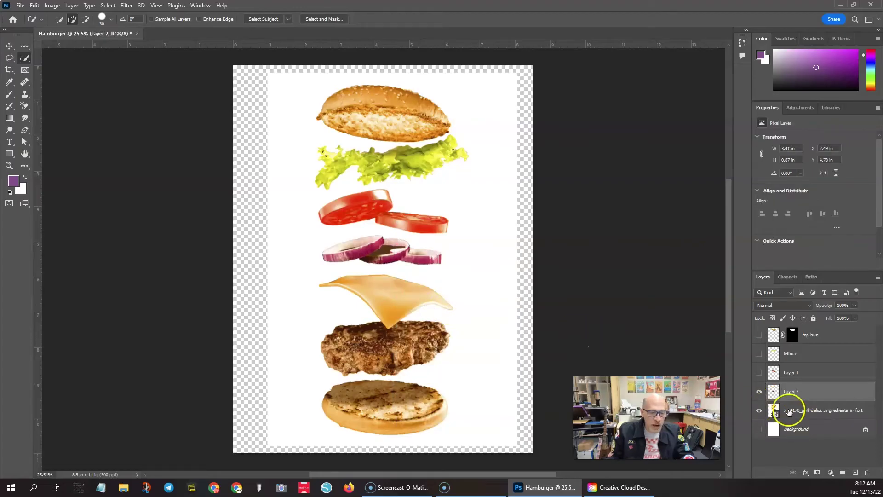
click(759, 392)
Step: Select the cheese slice on the burger image layer, copy it to a new layer and hide that copy
click(791, 412)
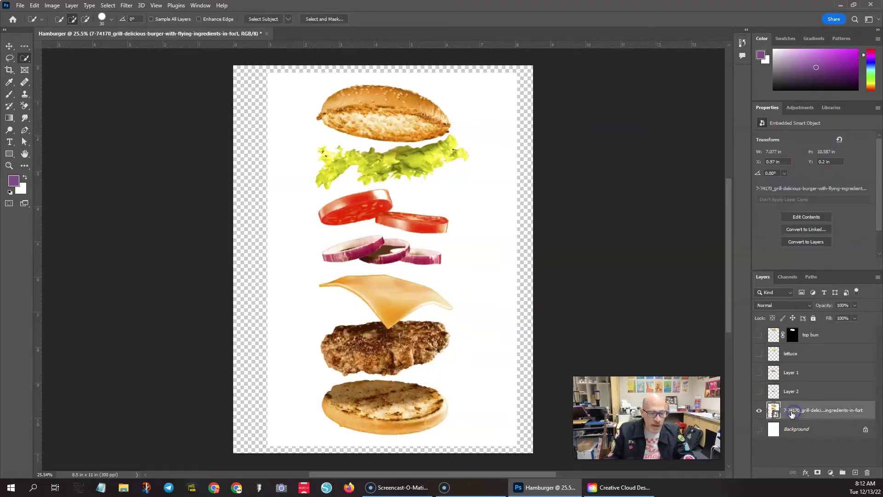
click(391, 310)
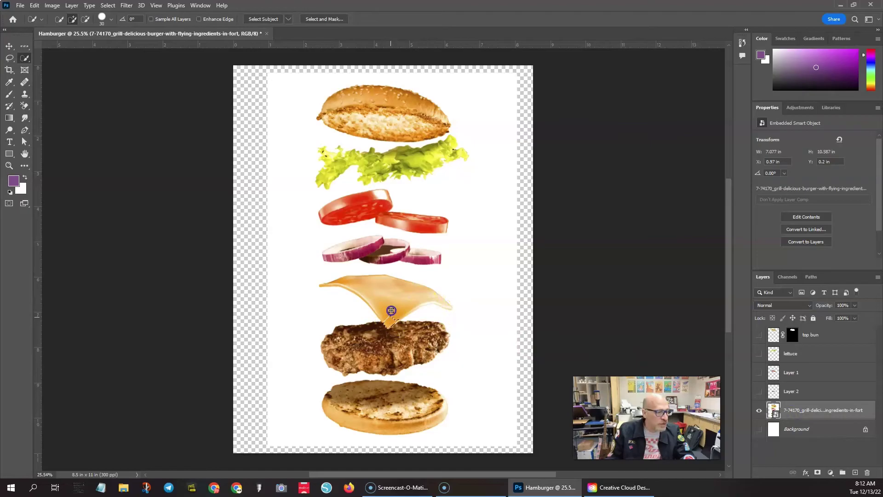
right_click(381, 296)
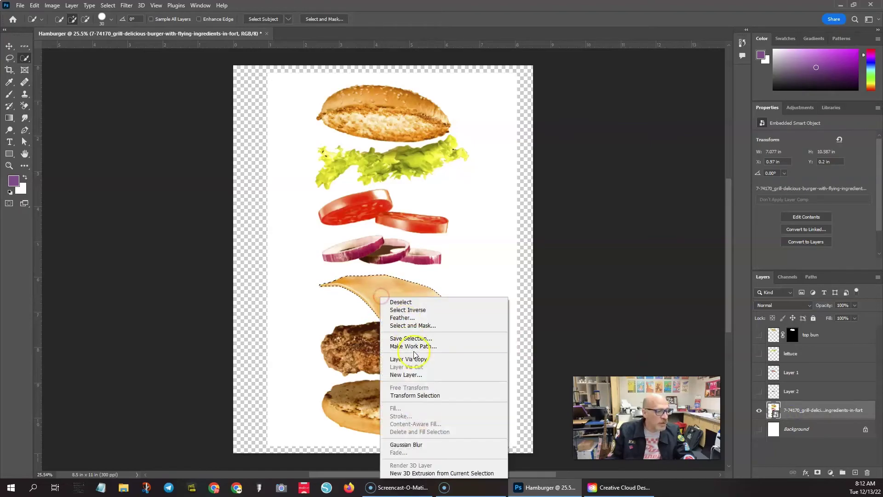
click(427, 358)
click(759, 410)
Step: Select the whole meat patty on the burger image layer with Quick Selection and copy it to a new layer
click(784, 428)
mouse_move(415, 353)
mouse_down()
mouse_move(419, 338)
mouse_move(416, 351)
mouse_up()
drag(347, 361, 339, 355)
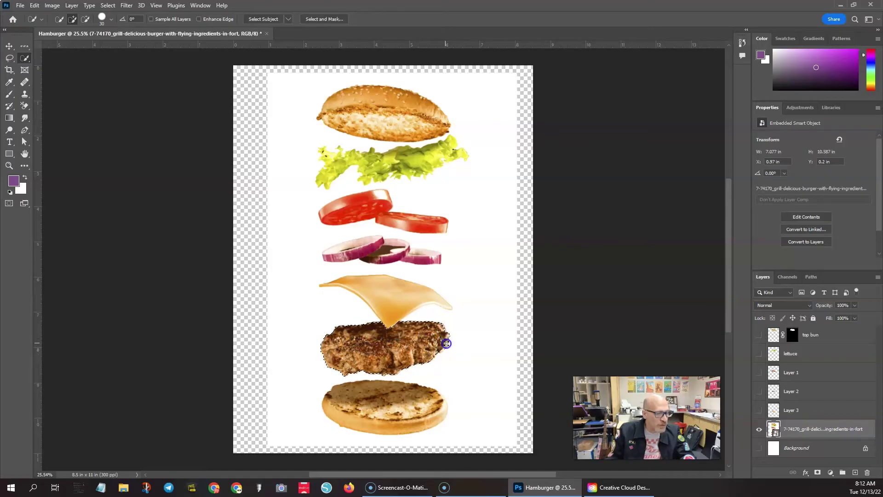
click(377, 321)
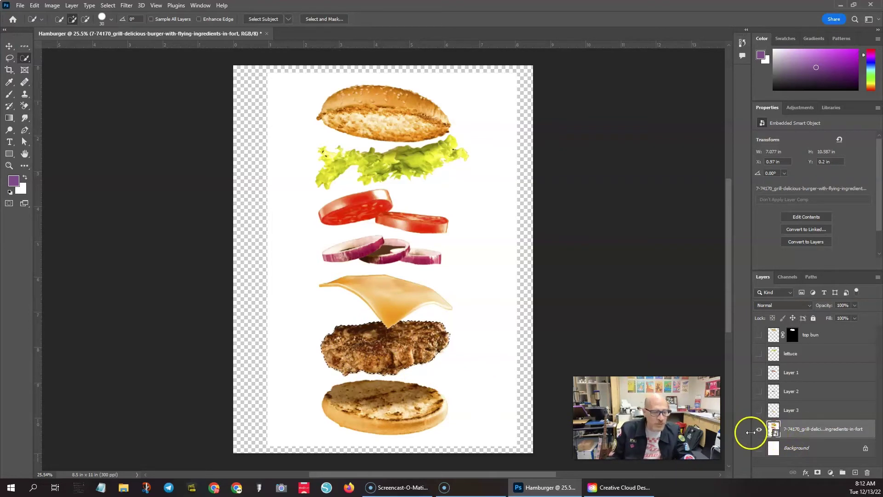
right_click(411, 343)
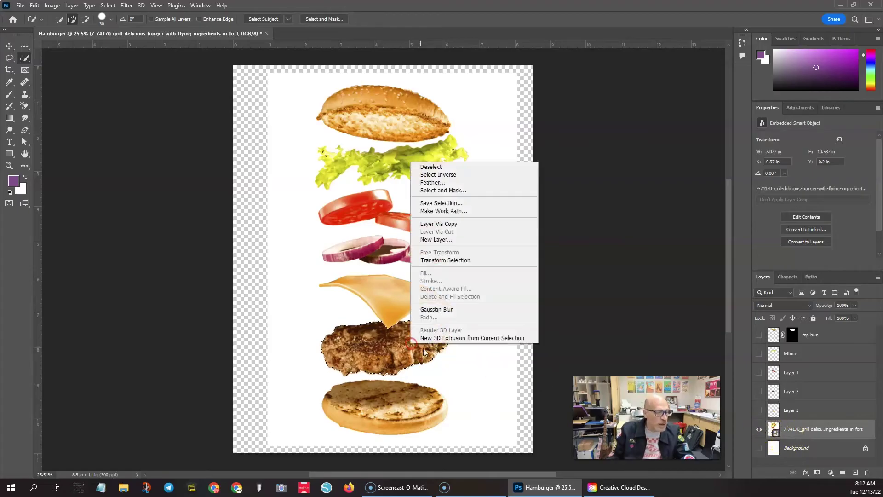
click(442, 224)
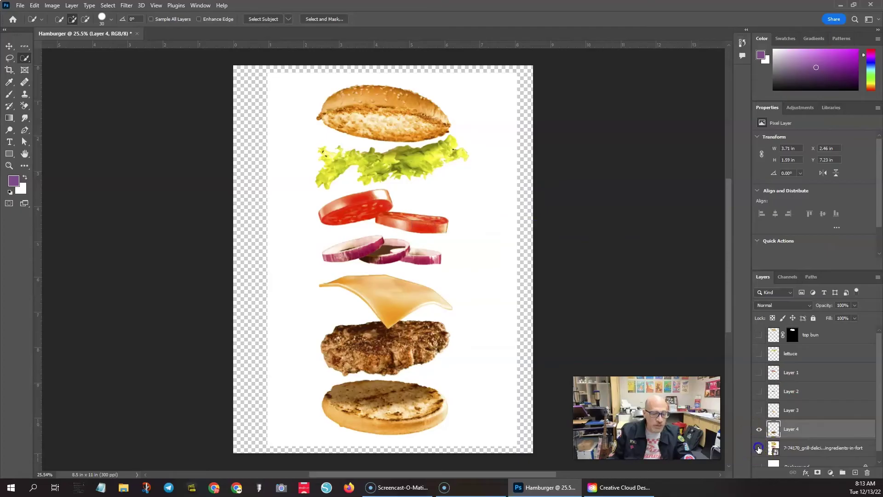
Step: Check the patty copy on its own and leave only the burger image layer visible
click(759, 448)
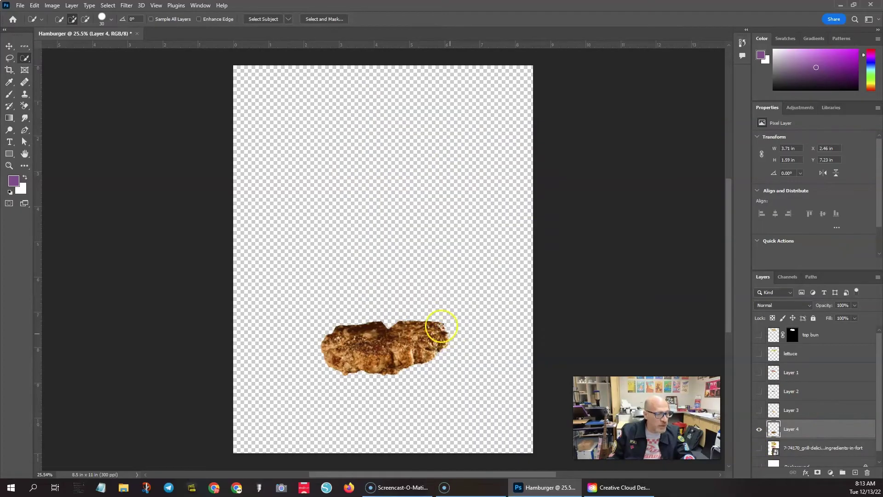
click(759, 448)
click(759, 429)
Step: Select the bottom bun on the burger image layer, copy it to a new layer and hide the burger image layer
scroll(782, 435, down, 1)
click(796, 437)
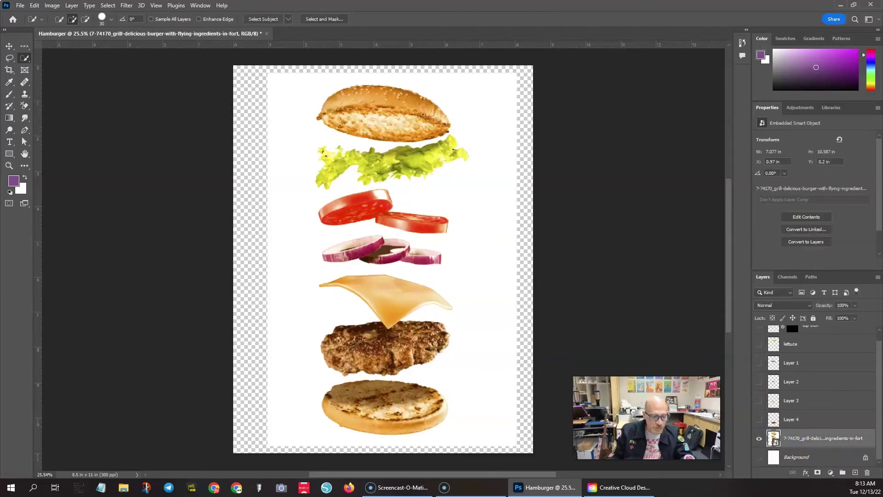
drag(373, 407, 336, 404)
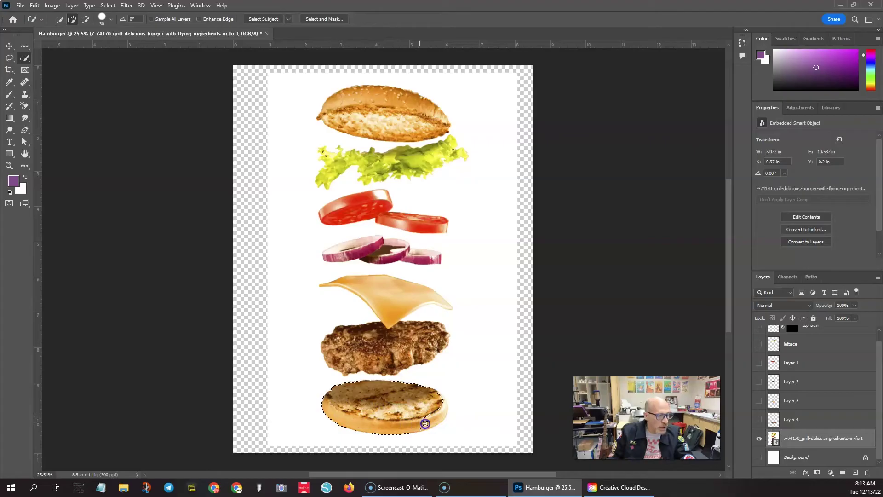
right_click(394, 398)
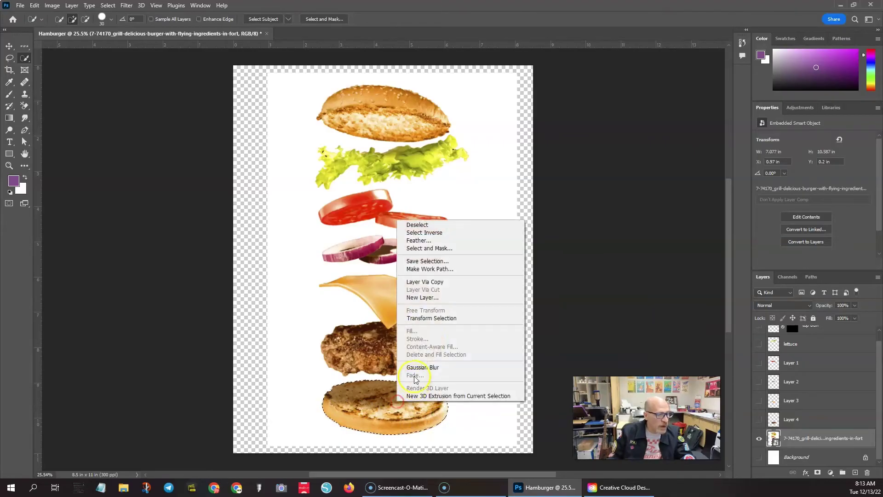
click(416, 281)
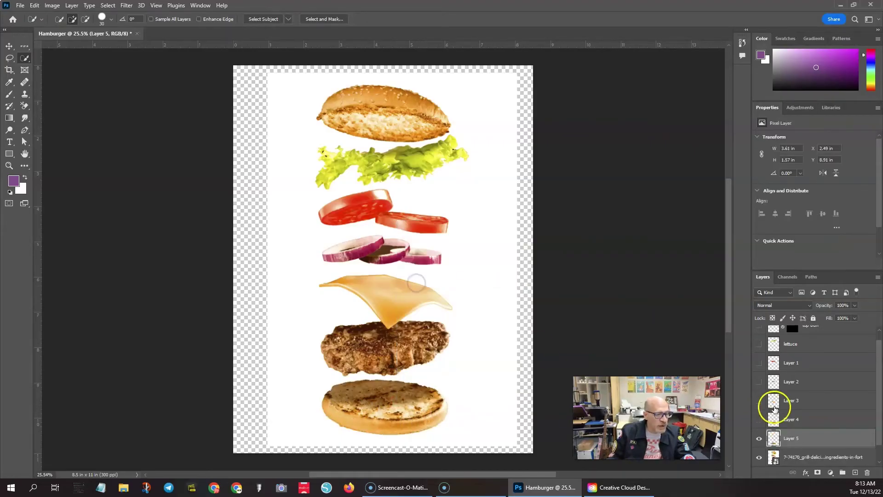
click(760, 457)
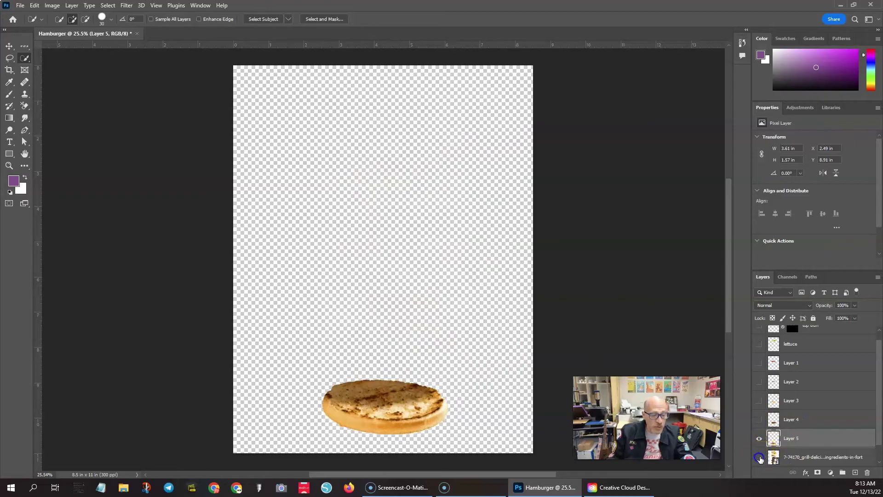
Step: Show the patty, cheese, onion, tomato, lettuce and top bun layers together with the bottom bun
click(759, 420)
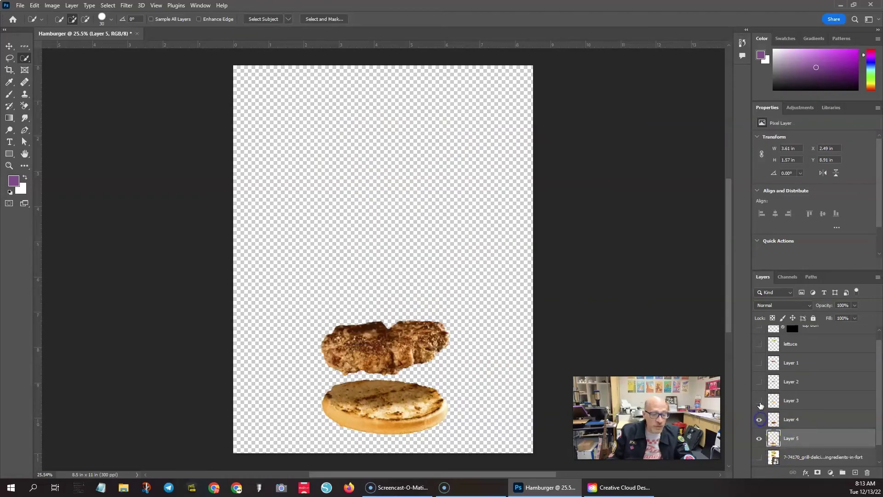
click(759, 401)
click(759, 381)
click(759, 362)
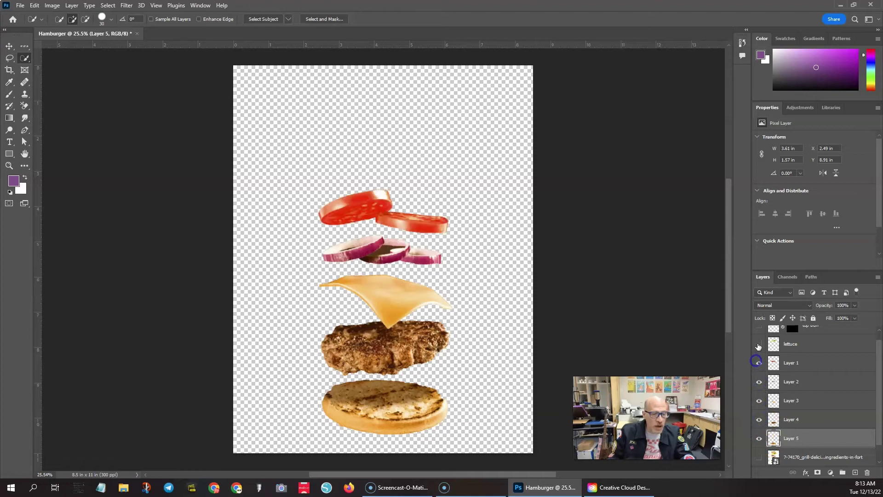
click(760, 344)
scroll(763, 352, up, 1)
click(759, 336)
Step: Move the bottom bun up toward the cheese and place the meat patty on top of it with the Move tool
click(9, 46)
drag(403, 343, 404, 389)
drag(419, 419, 417, 354)
drag(415, 396, 401, 337)
Step: Free-transform the patty, rotating it about 9.3° clockwise and nudging it to sit level on the bottom bun
key(ctrl+t)
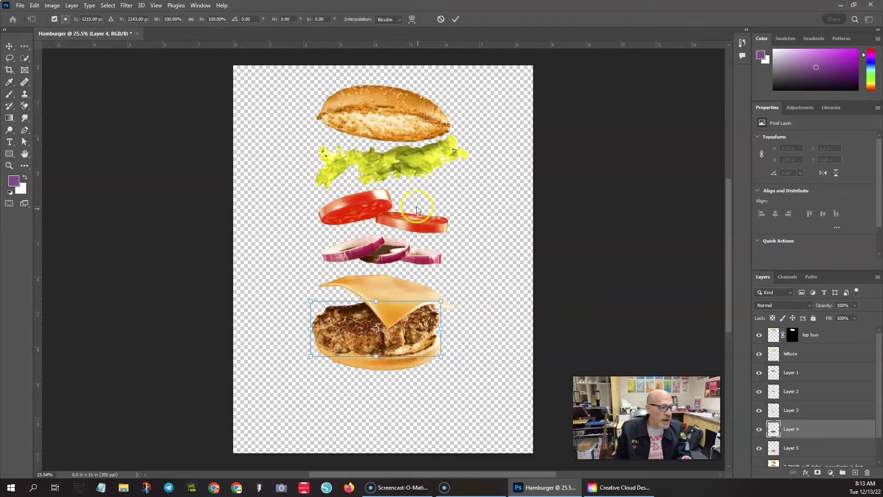
mouse_move(442, 302)
mouse_down()
mouse_move(495, 229)
mouse_move(512, 278)
mouse_move(458, 299)
mouse_up()
key(ctrl+z)
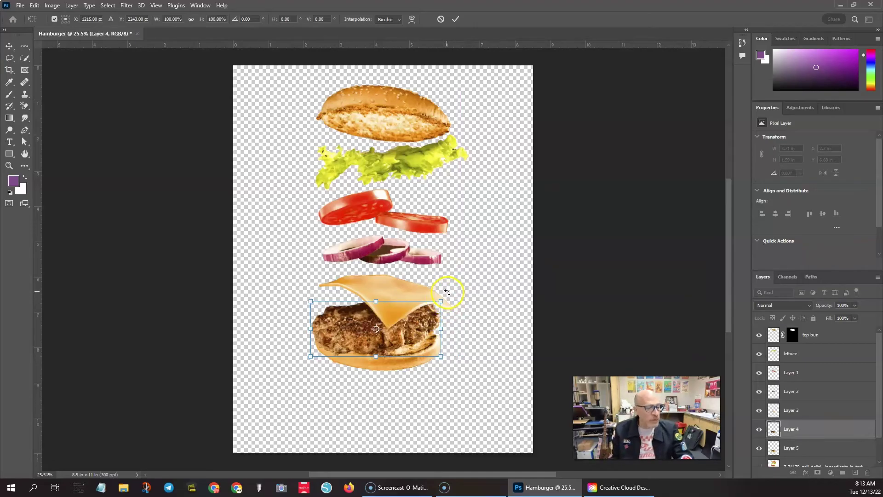
drag(447, 290, 447, 303)
mouse_move(371, 329)
mouse_down()
mouse_move(395, 314)
mouse_move(455, 312)
mouse_move(411, 330)
mouse_move(375, 326)
mouse_up()
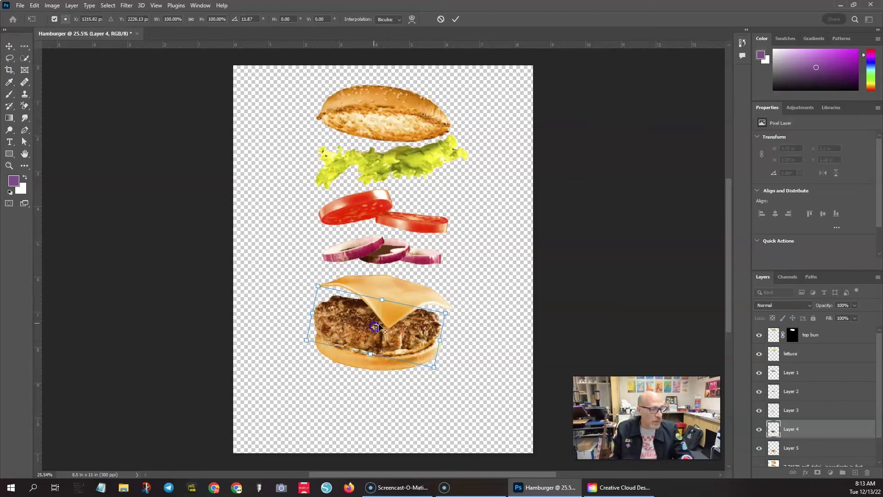
drag(450, 304, 452, 305)
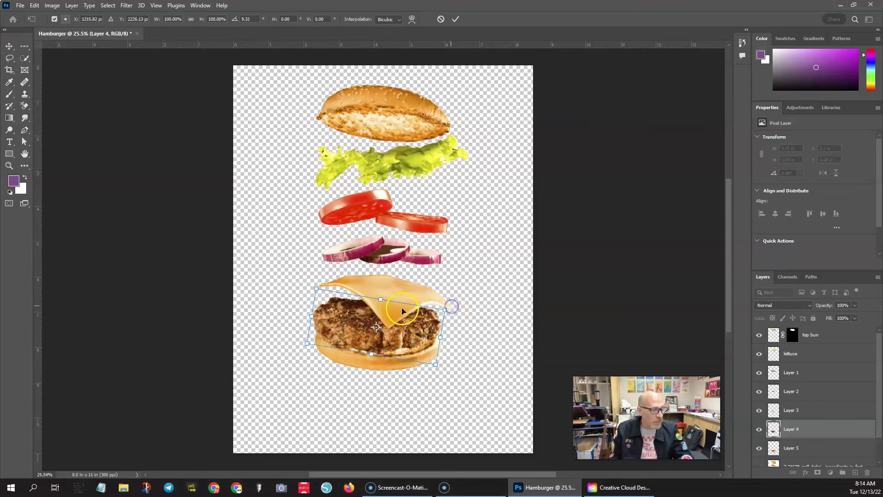
click(456, 20)
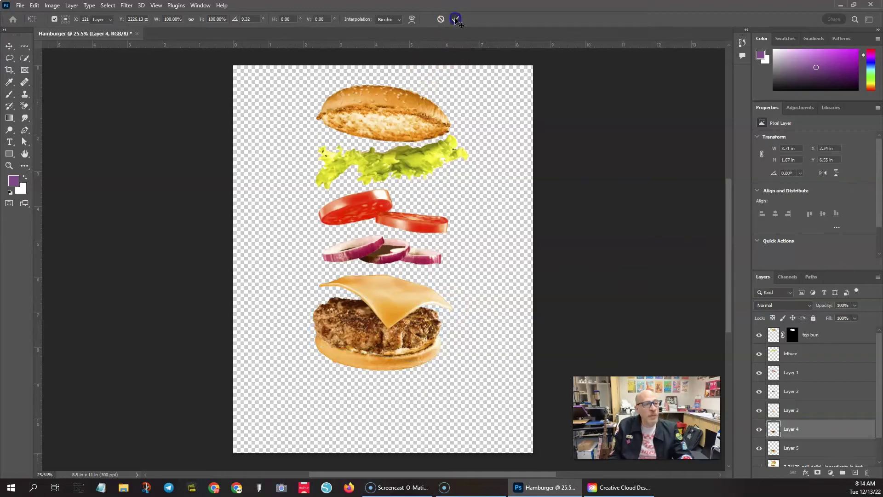
Step: Stack the cheese, onion rings, tomato slices and lettuce in that order on the patty, adjusting them to overlap naturally
drag(398, 289, 390, 309)
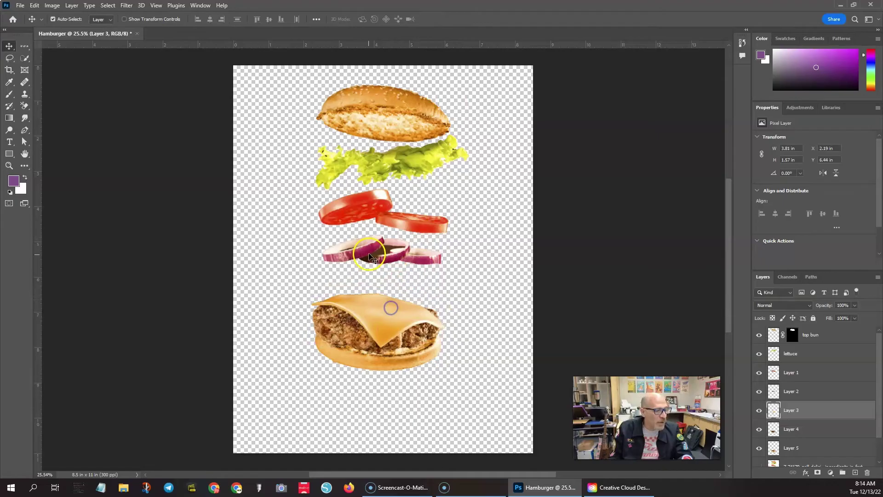
drag(384, 256, 369, 309)
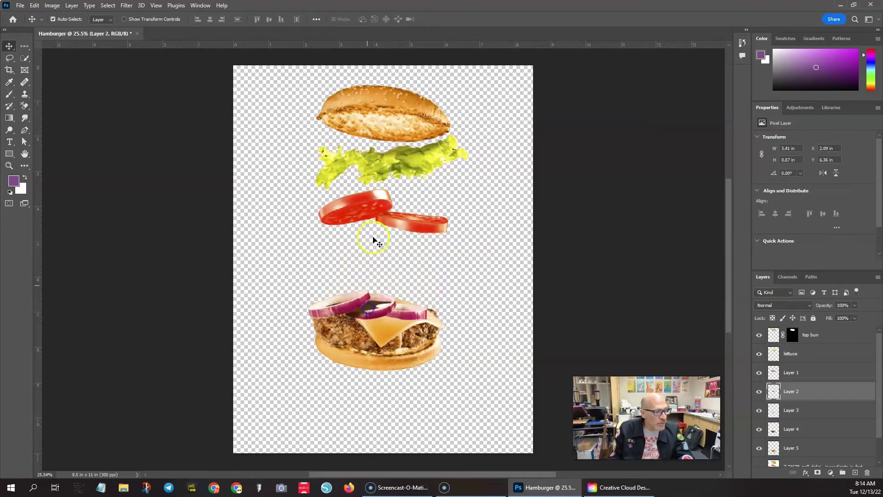
drag(366, 201, 364, 290)
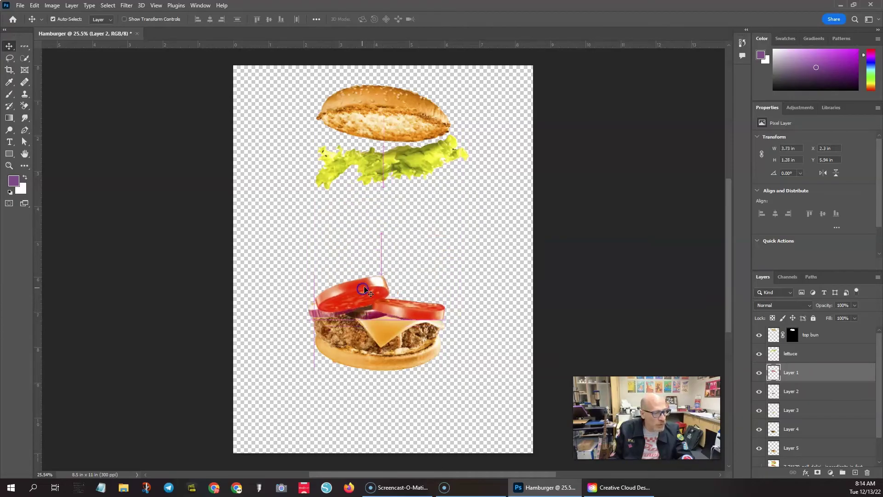
drag(384, 167, 382, 287)
drag(416, 312, 421, 308)
drag(364, 317, 404, 304)
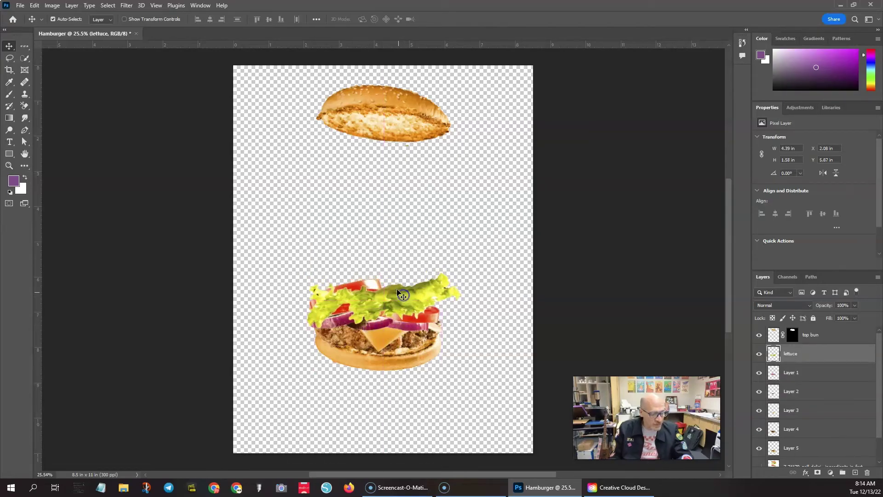
Step: Rotate the lettuce clockwise so it lies flatter and shift it slightly down over the tomatoes
key(ctrl+t)
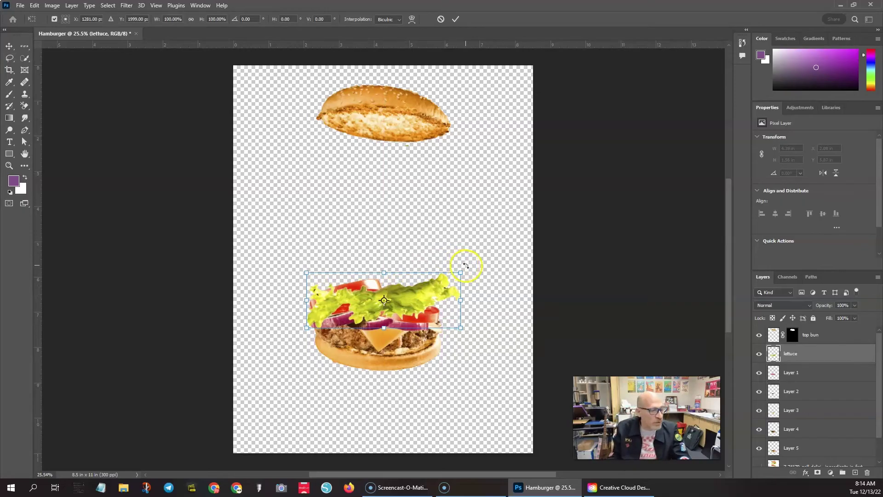
drag(466, 265, 473, 282)
drag(421, 307, 412, 311)
click(456, 19)
Step: Place the top bun on the lettuce, rotate it about 2.4° counterclockwise and center it over the stack
drag(382, 105, 374, 269)
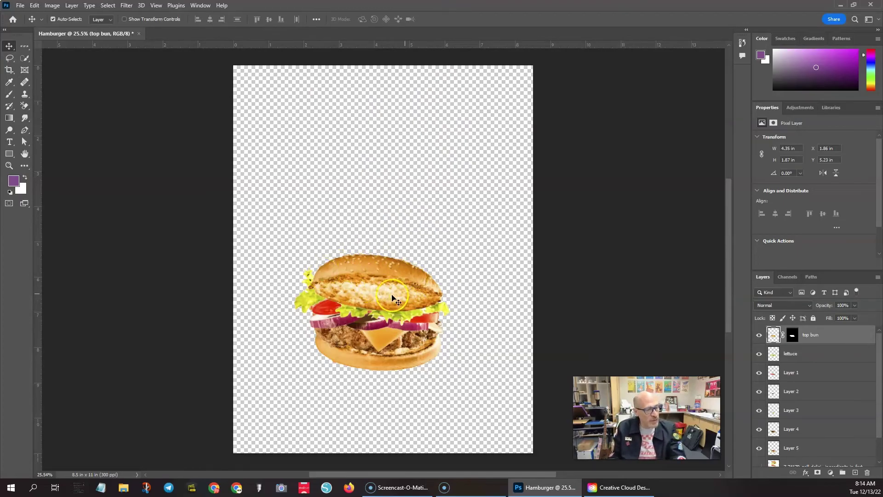
key(ctrl+t)
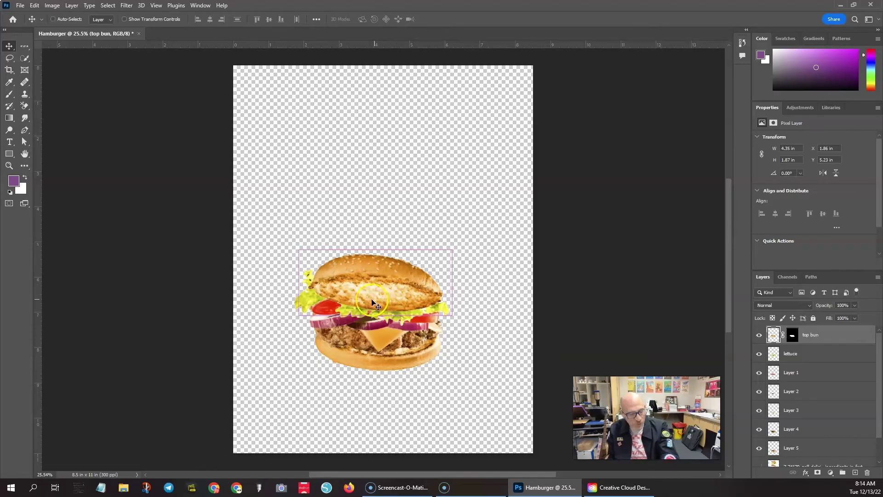
drag(430, 215, 427, 212)
mouse_move(402, 289)
mouse_down()
mouse_move(414, 225)
mouse_move(411, 301)
mouse_up()
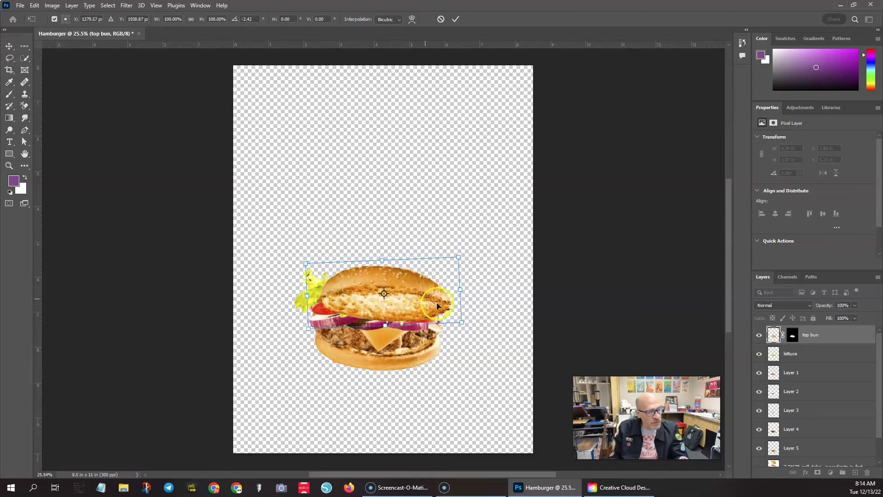
key(Return)
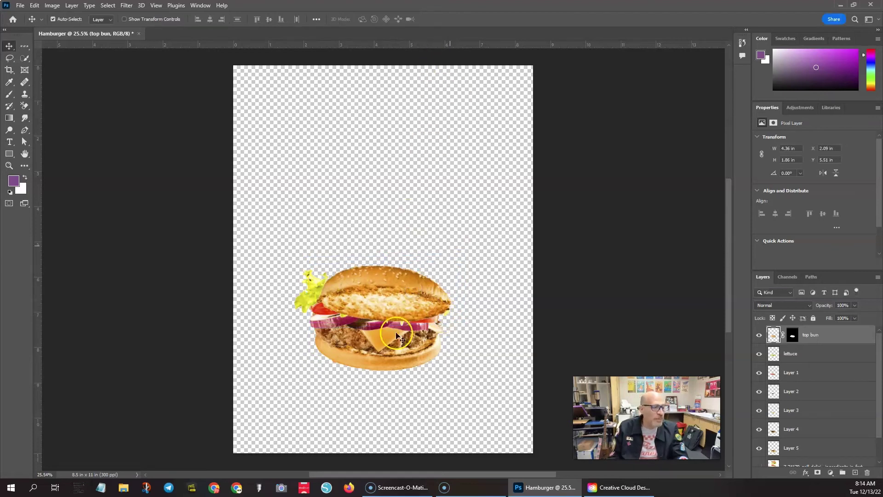
drag(392, 295, 387, 287)
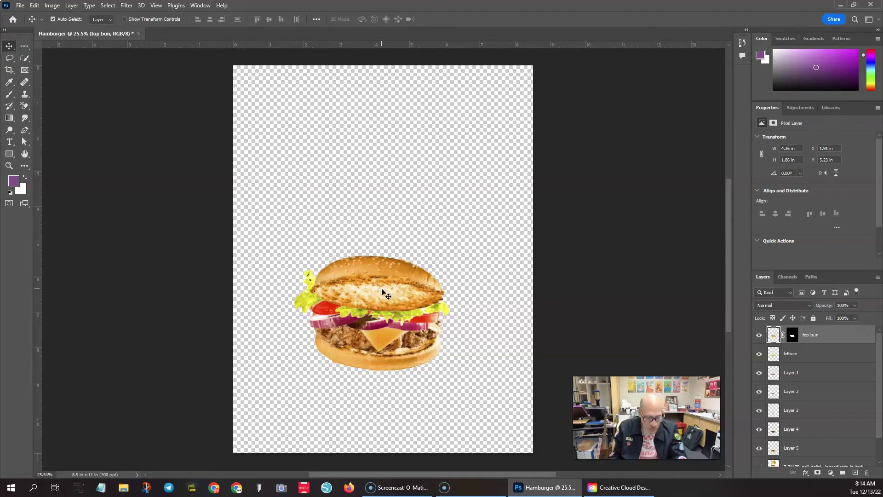
Step: Choose the Quick Selection tool and target the top bun layer's image rather than its mask
scroll(354, 289, up, 5)
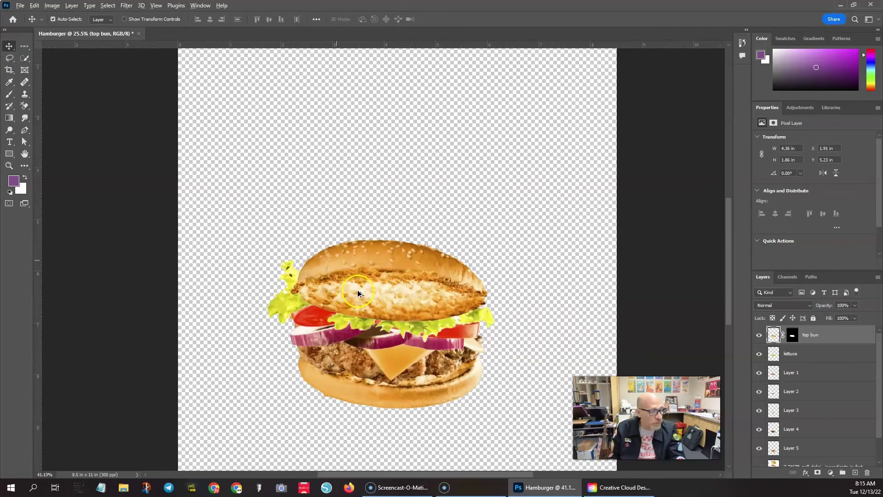
click(25, 59)
right_click(25, 58)
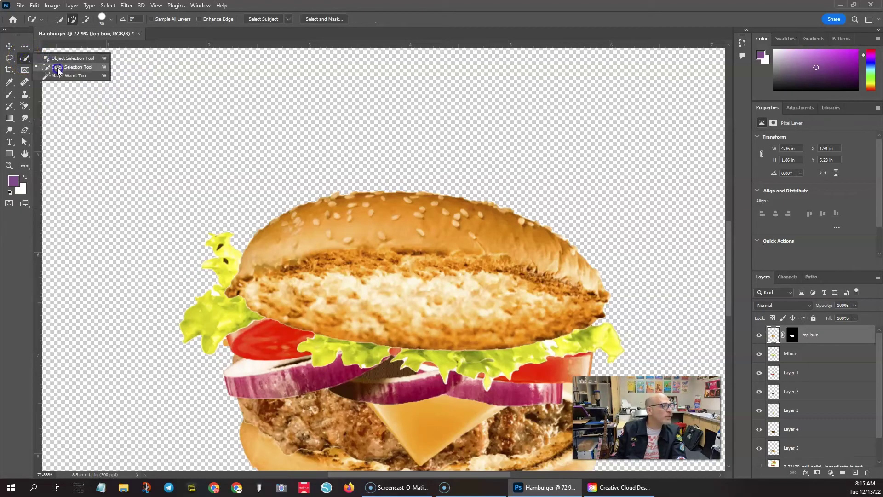
click(58, 68)
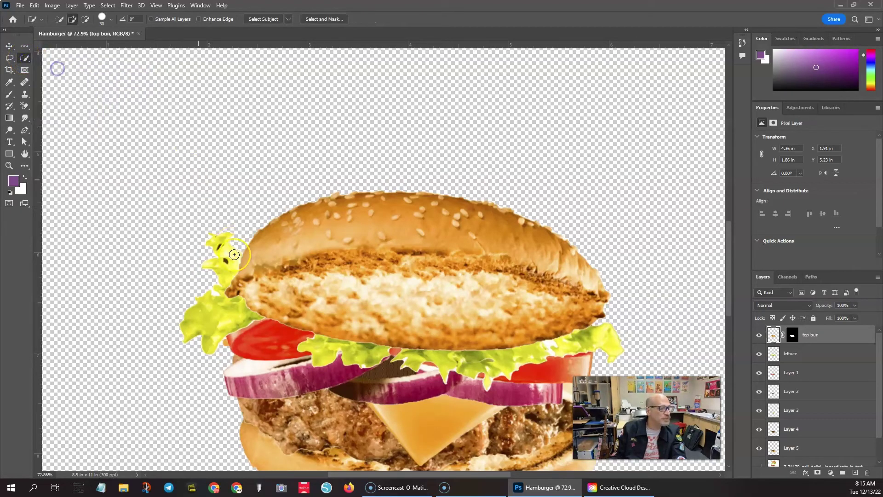
click(774, 337)
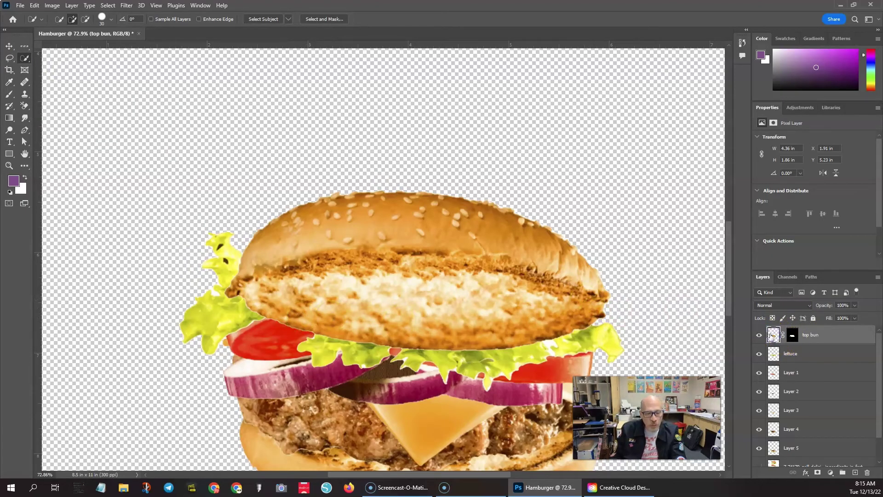
click(792, 336)
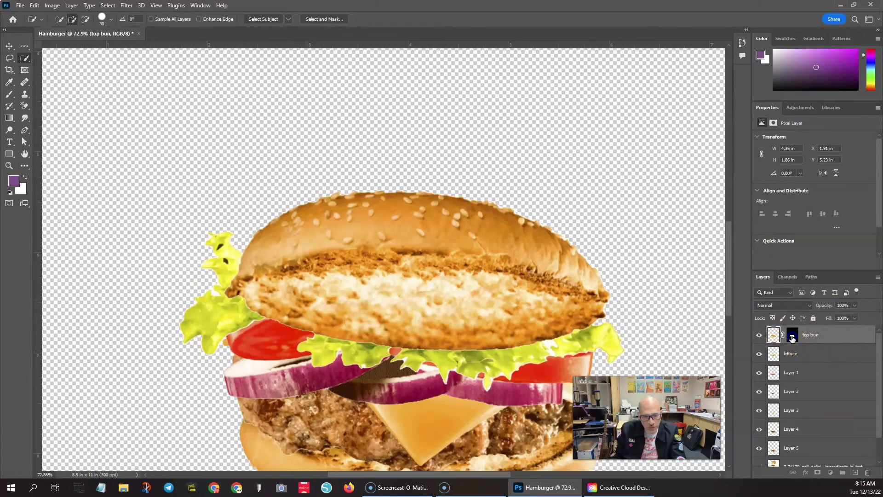
click(775, 335)
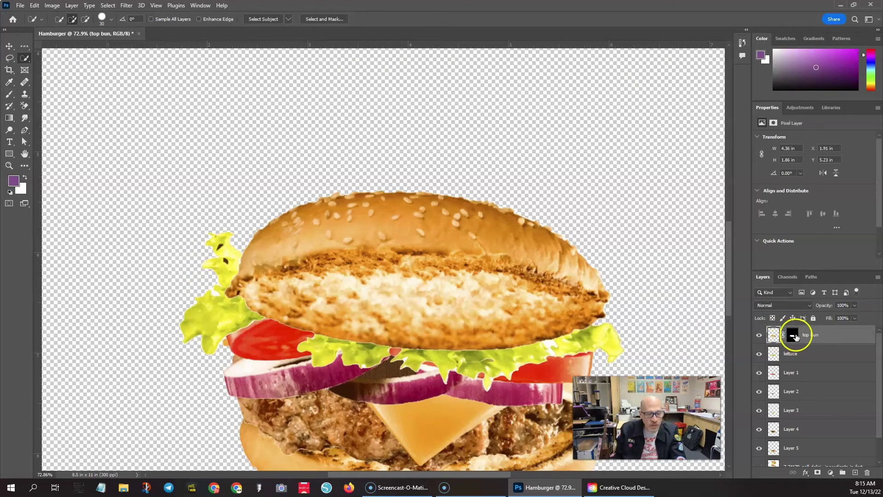
click(792, 335)
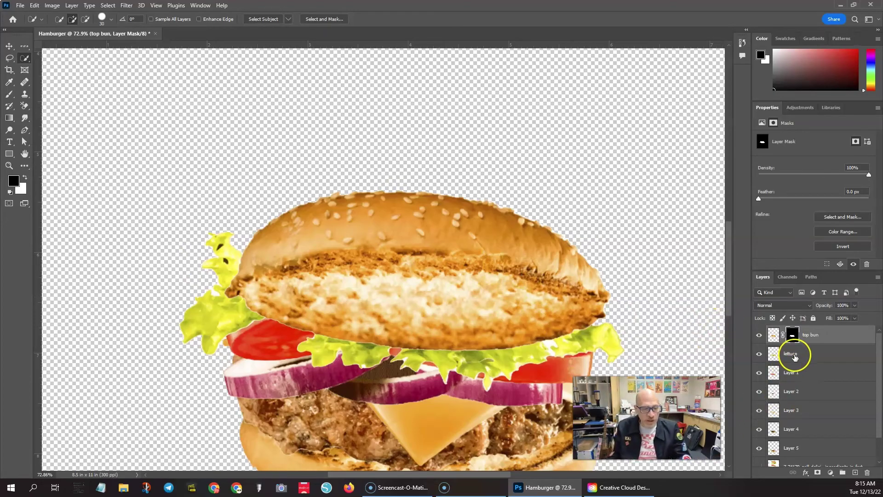
click(773, 336)
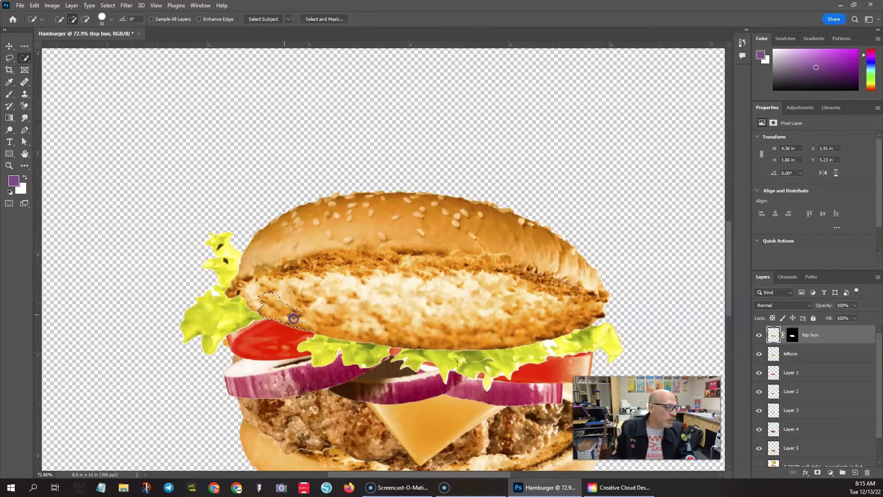
Step: Select the toasted cut face of the top bun, leaving the seeded crust out of the selection
drag(392, 329, 445, 331)
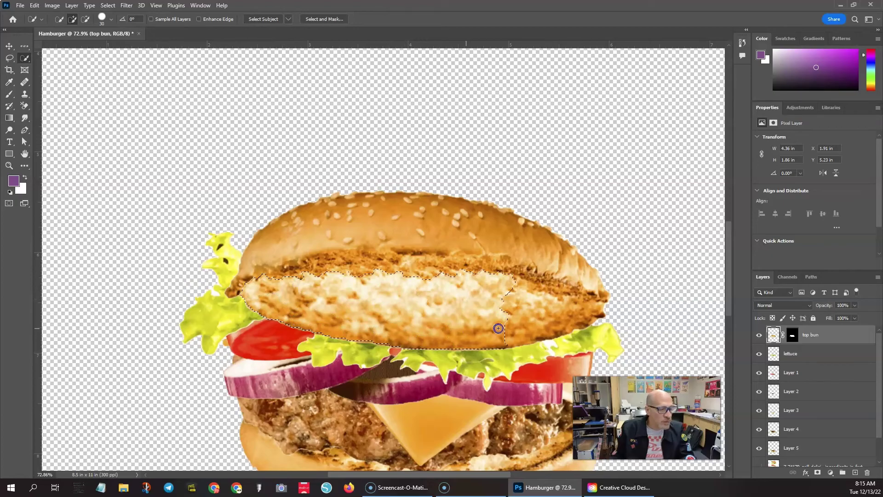
mouse_move(575, 314)
mouse_down()
mouse_move(553, 292)
mouse_move(560, 292)
mouse_move(553, 301)
mouse_move(504, 272)
mouse_move(460, 294)
mouse_move(442, 281)
mouse_move(457, 277)
mouse_move(451, 266)
mouse_move(481, 268)
mouse_up()
mouse_move(421, 273)
mouse_down()
mouse_move(332, 269)
mouse_move(339, 234)
mouse_move(463, 214)
mouse_move(293, 209)
mouse_up()
mouse_move(249, 256)
mouse_down()
mouse_move(369, 223)
mouse_move(254, 227)
mouse_up()
key(alt)
drag(385, 203, 548, 233)
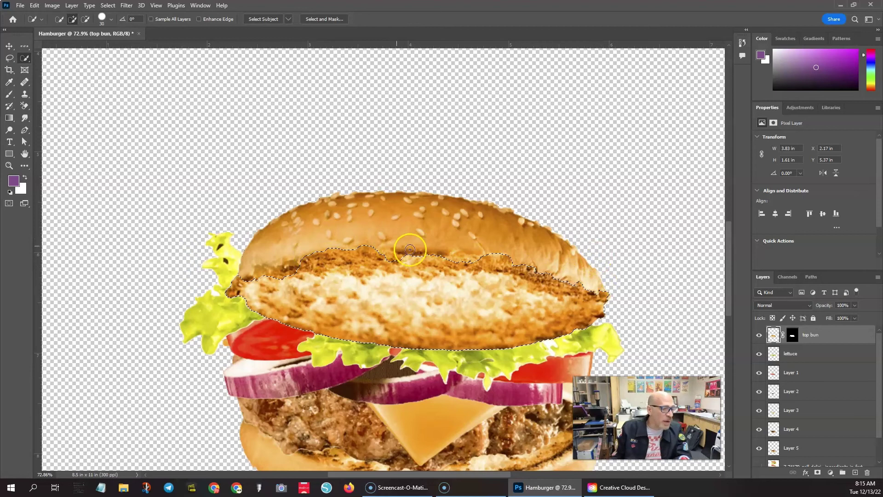
Step: Paint black on the top bun's layer mask within the selection to hide the toasted cut face, and remove the selection
click(792, 336)
click(793, 337)
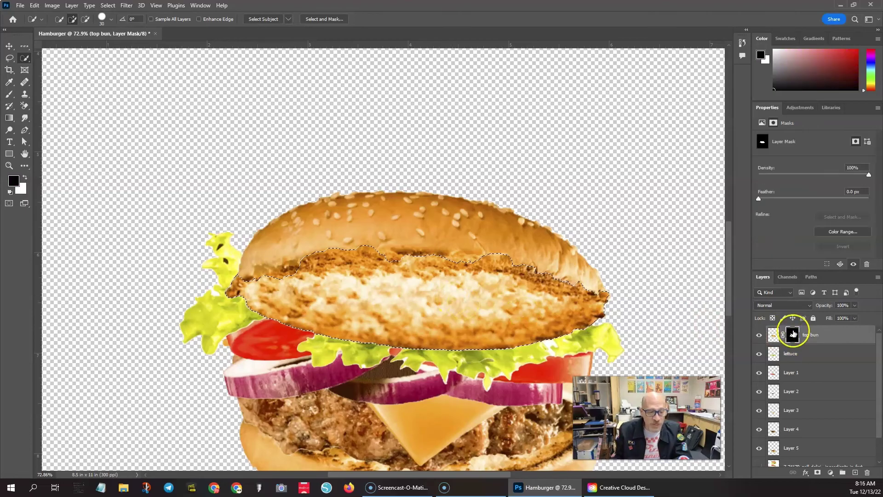
click(8, 96)
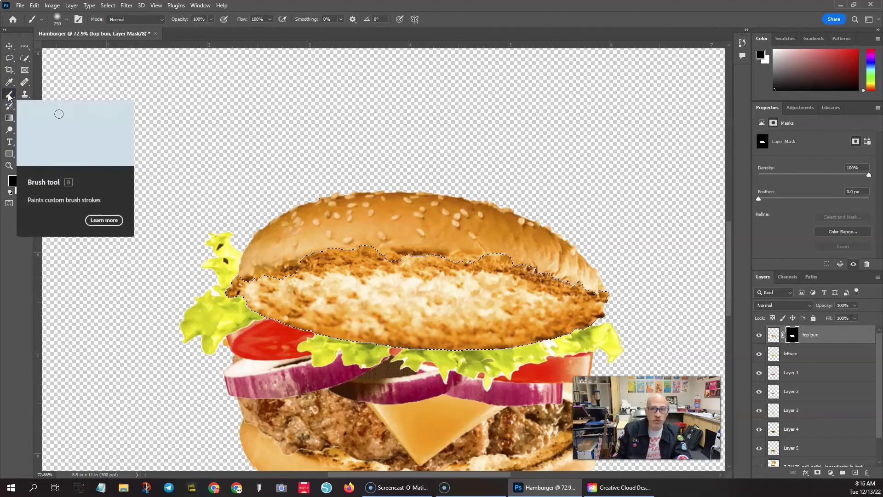
click(9, 96)
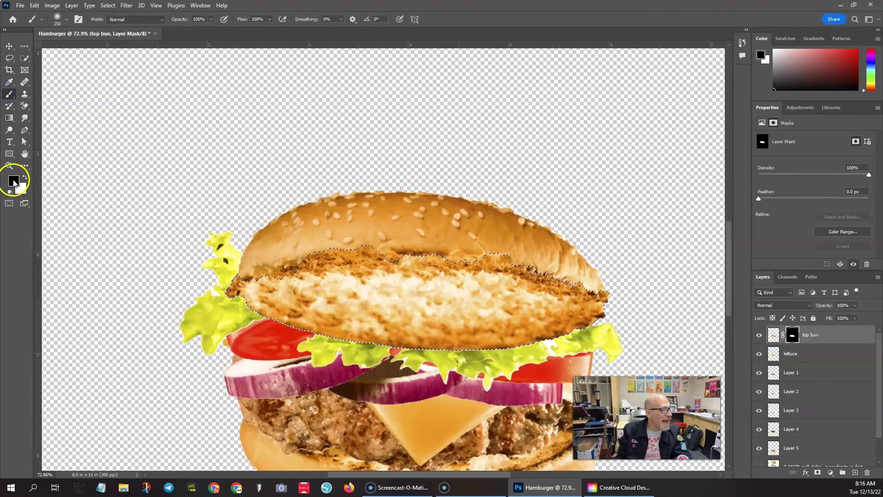
mouse_move(407, 273)
mouse_down()
mouse_move(376, 265)
mouse_move(274, 271)
mouse_up()
mouse_move(246, 308)
mouse_down()
mouse_move(282, 266)
mouse_move(302, 340)
mouse_move(370, 304)
mouse_move(360, 349)
mouse_move(462, 270)
mouse_move(479, 324)
mouse_move(515, 359)
mouse_move(554, 300)
mouse_up()
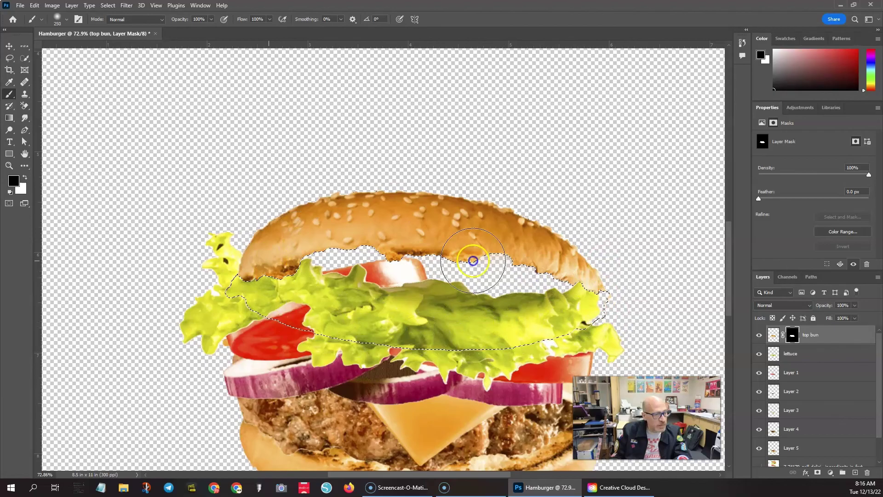
key(ctrl+d)
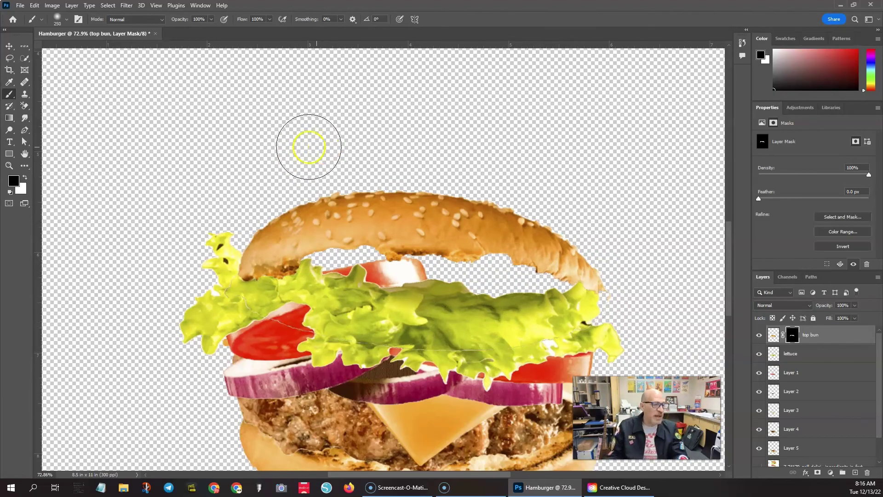
Step: Move the top bun down onto the lettuce so its crust closes the gap above the stack
click(8, 46)
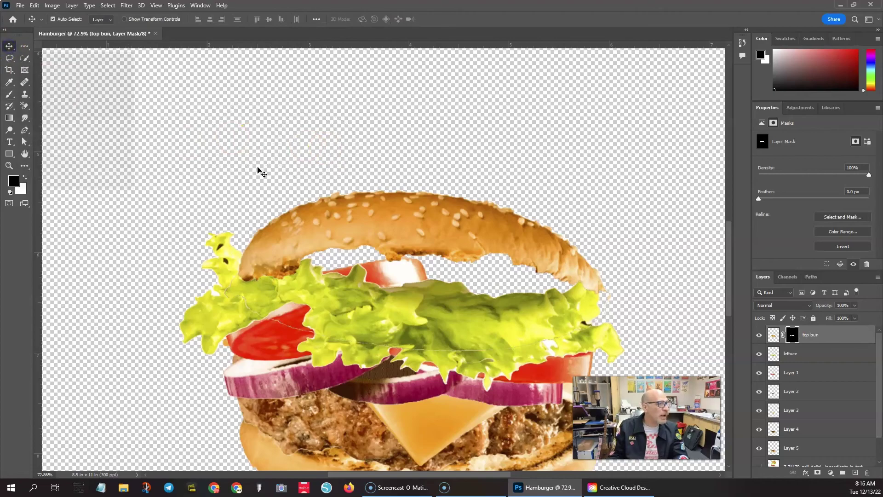
drag(416, 228, 406, 269)
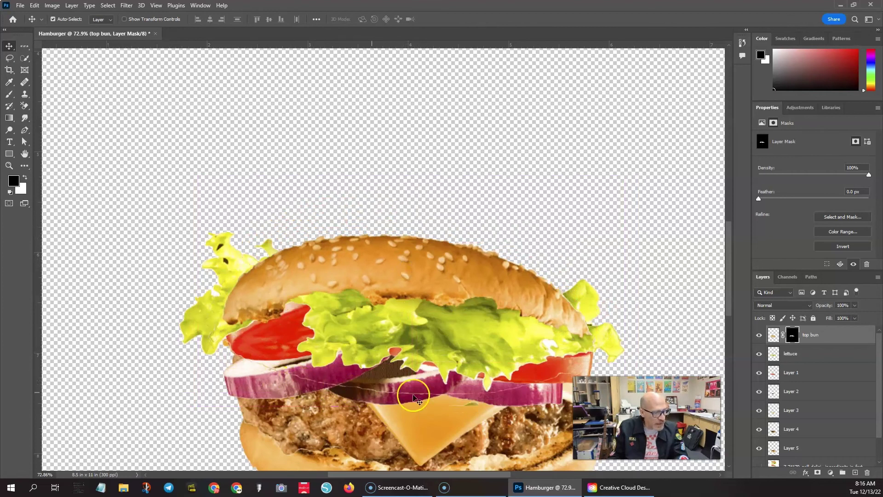
mouse_move(479, 285)
mouse_down()
mouse_move(475, 261)
mouse_move(489, 256)
mouse_move(483, 292)
mouse_up()
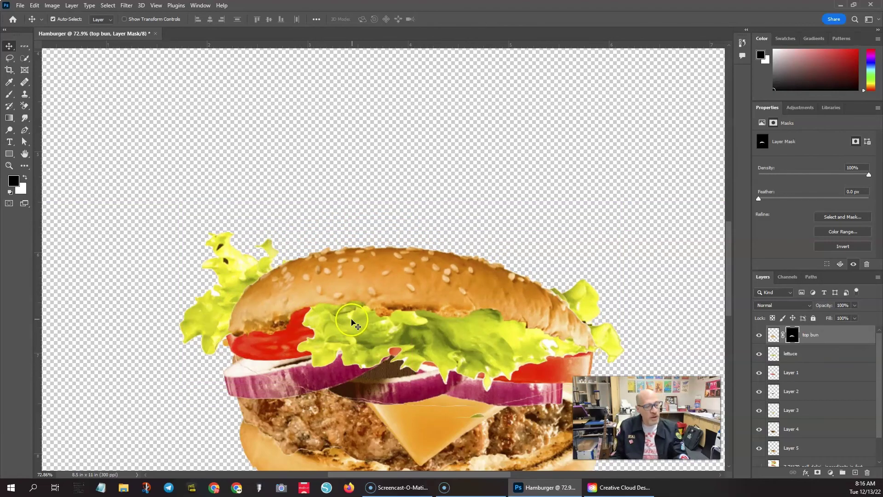
Step: On the top bun's mask, clean up the stray outline with a smaller black brush and restore the toasted lower rim with a 90 px white brush
click(7, 97)
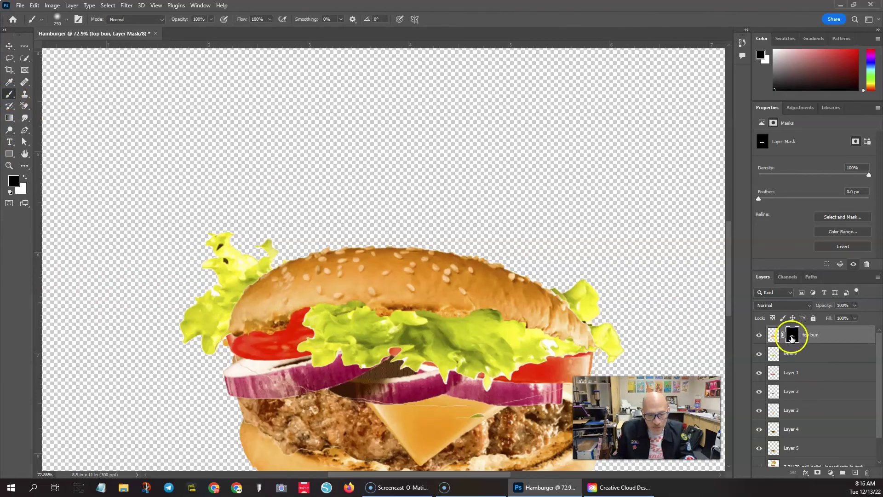
key(bracketleft)
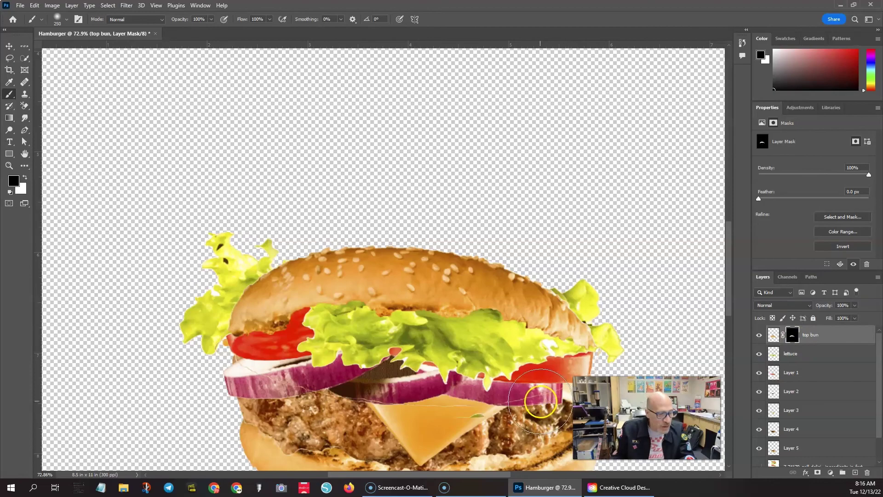
key(bracketleft)
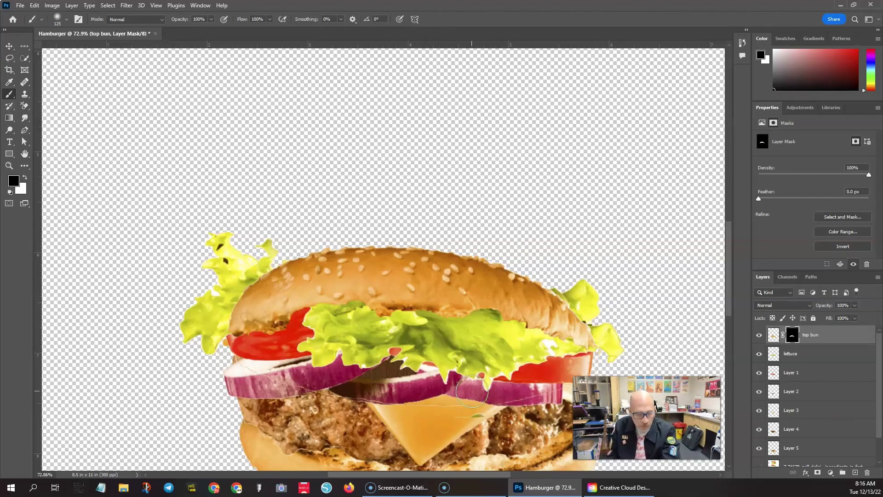
key(bracketleft)
key(bracketleft)
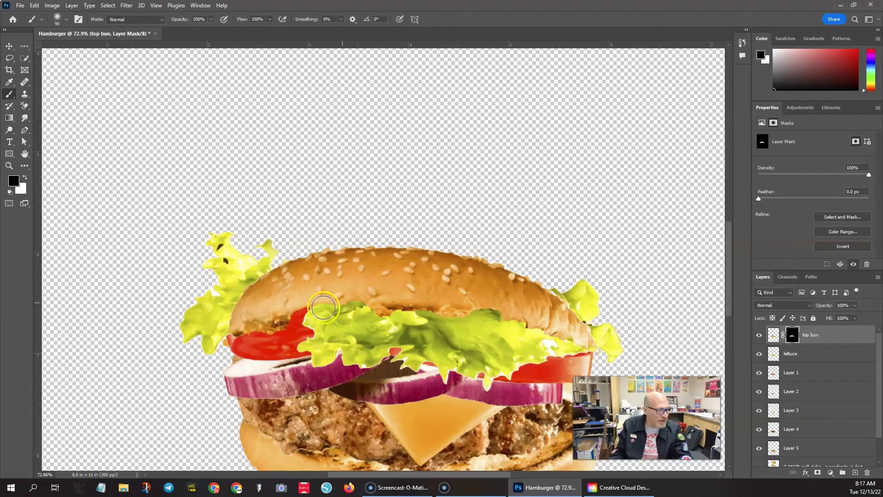
click(24, 179)
mouse_move(249, 270)
mouse_down()
mouse_move(285, 326)
mouse_move(277, 310)
mouse_move(354, 290)
mouse_move(361, 304)
mouse_move(369, 281)
mouse_move(404, 278)
mouse_move(499, 309)
mouse_move(456, 299)
mouse_move(514, 302)
mouse_move(503, 316)
mouse_move(556, 322)
mouse_up()
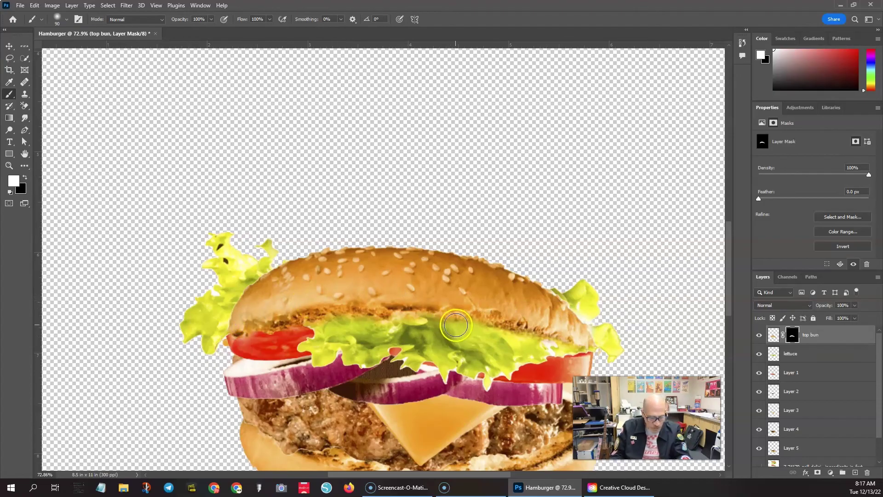
Step: Reposition the top bun over the stack, rotate it -2.7° and stretch its height to about 136% for a taller dome
scroll(445, 306, down, 5)
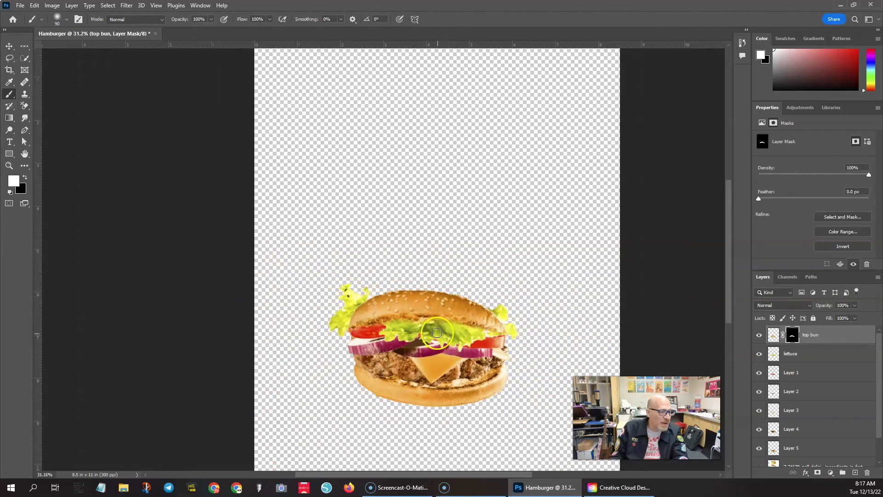
drag(493, 298, 465, 305)
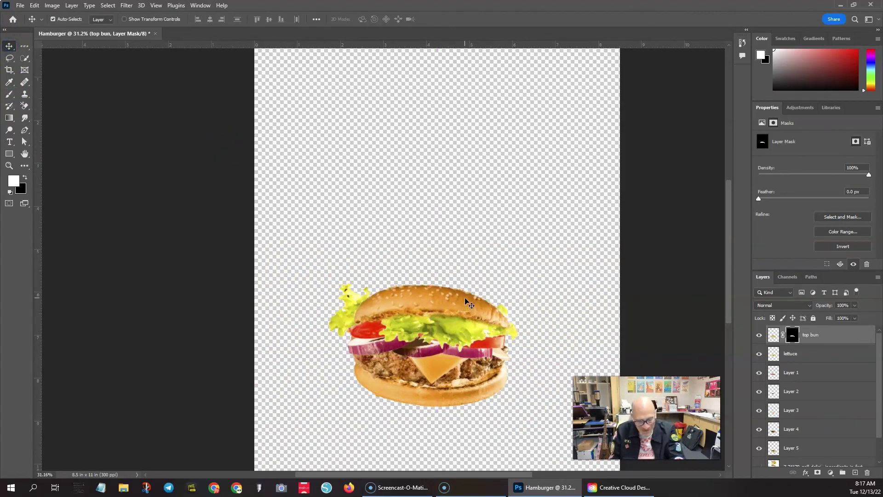
key(ctrl+t)
drag(489, 235, 486, 240)
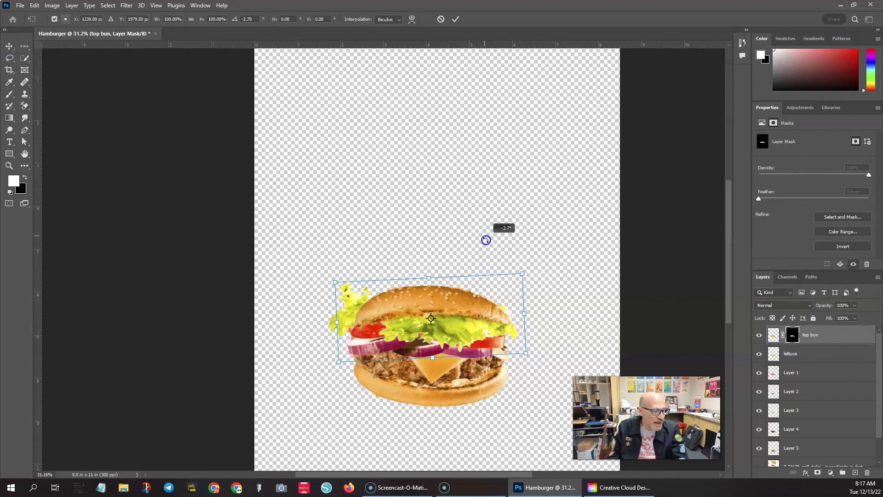
mouse_move(428, 278)
mouse_down()
mouse_move(428, 249)
mouse_move(430, 291)
mouse_up()
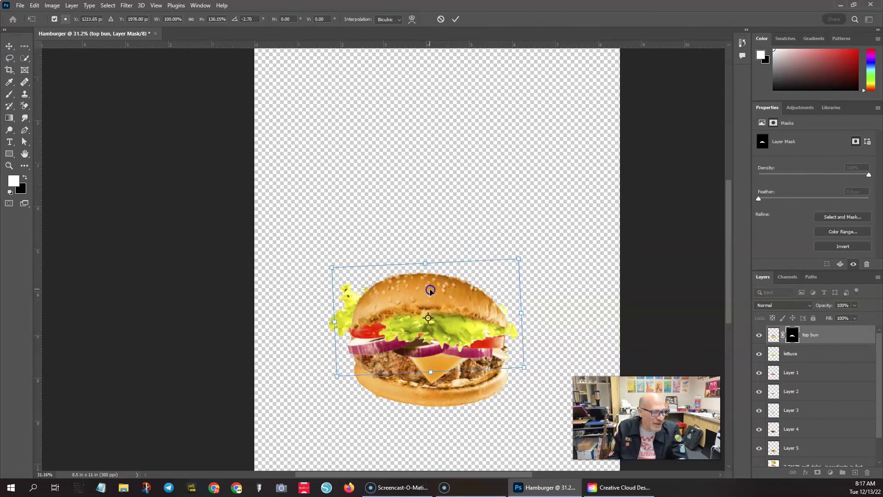
key(Return)
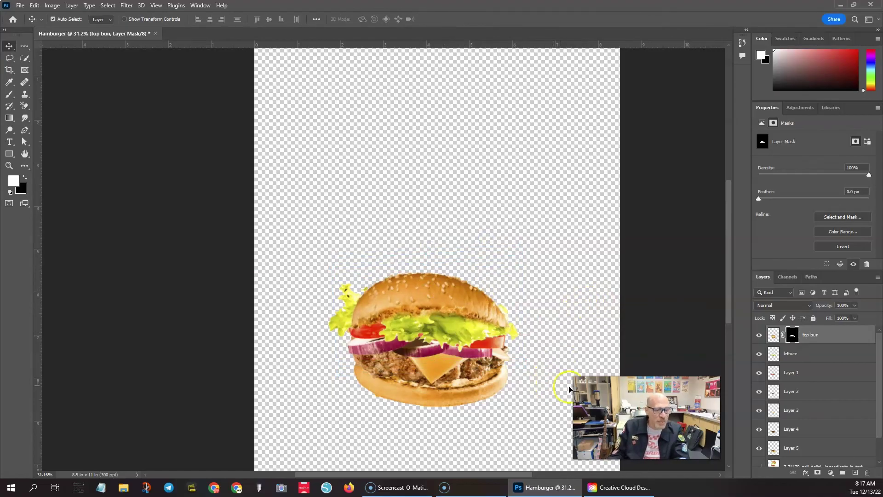
Step: Select all the burger ingredient layers together and move the assembled burger up the page to about X 1.88 in, Y 3.37 in
drag(582, 177, 349, 440)
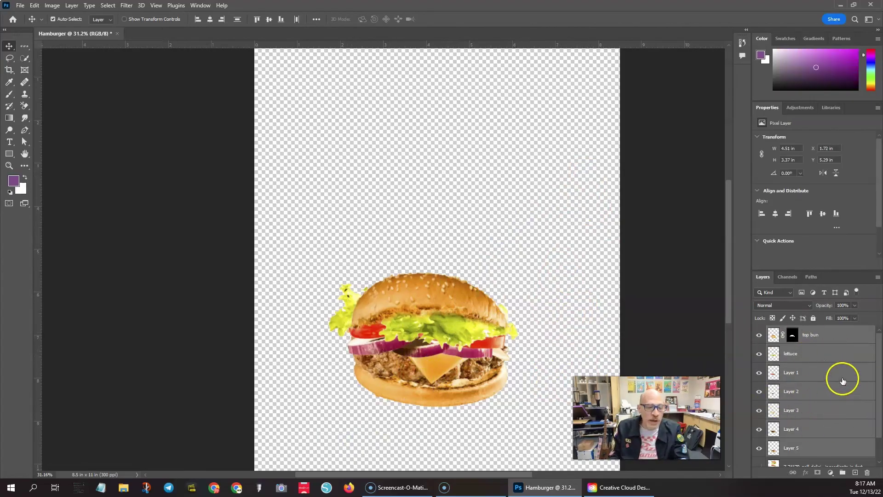
drag(441, 347, 479, 283)
drag(457, 339, 435, 263)
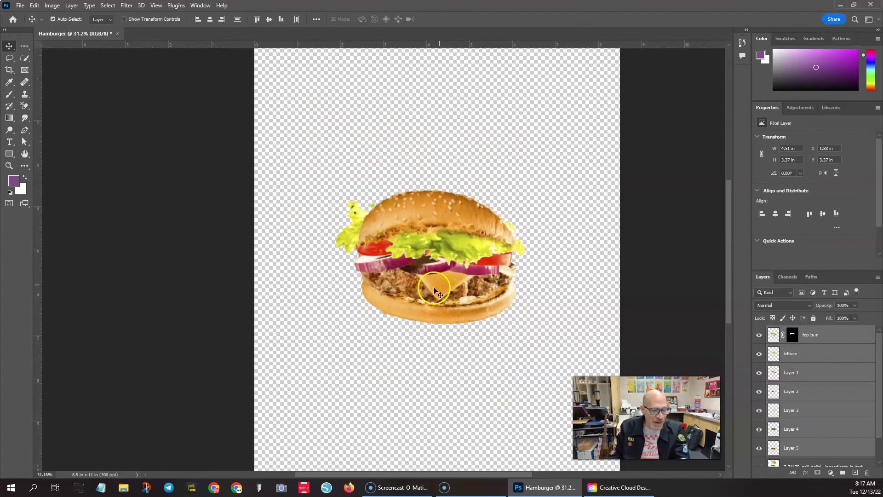